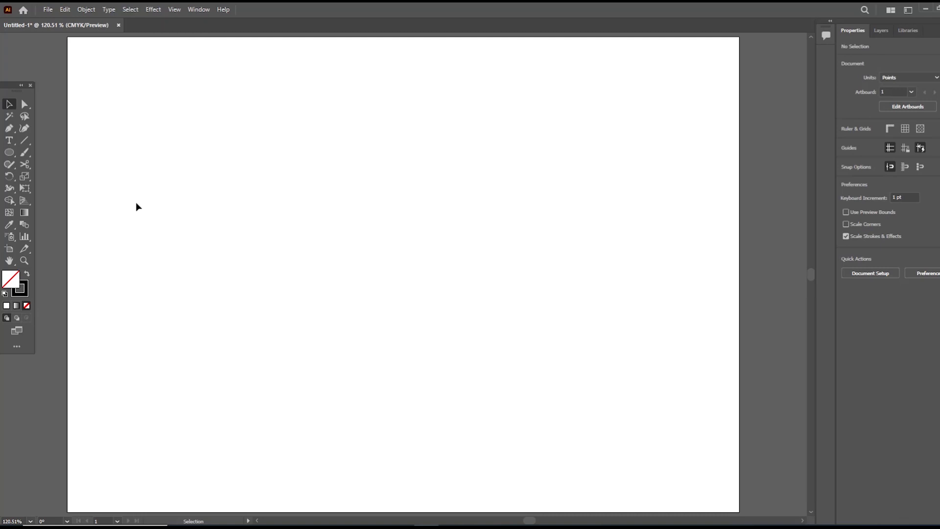
- Draw a horizontal line about 421 pt long across the middle of the artboard and select it
{"action": "left_click_drag", "start_coordinate": [13, 156], "coordinate": [47, 152]}
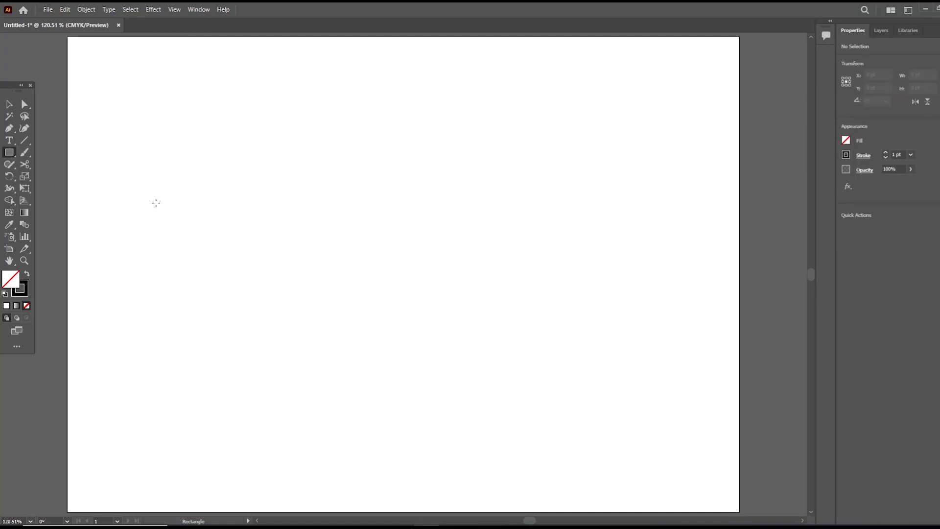
{"action": "left_click_drag", "start_coordinate": [28, 143], "coordinate": [69, 142]}
{"action": "left_click_drag", "start_coordinate": [212, 241], "coordinate": [549, 236]}
{"action": "left_click", "coordinate": [9, 105]}
{"action": "left_click_drag", "start_coordinate": [300, 201], "coordinate": [387, 297]}
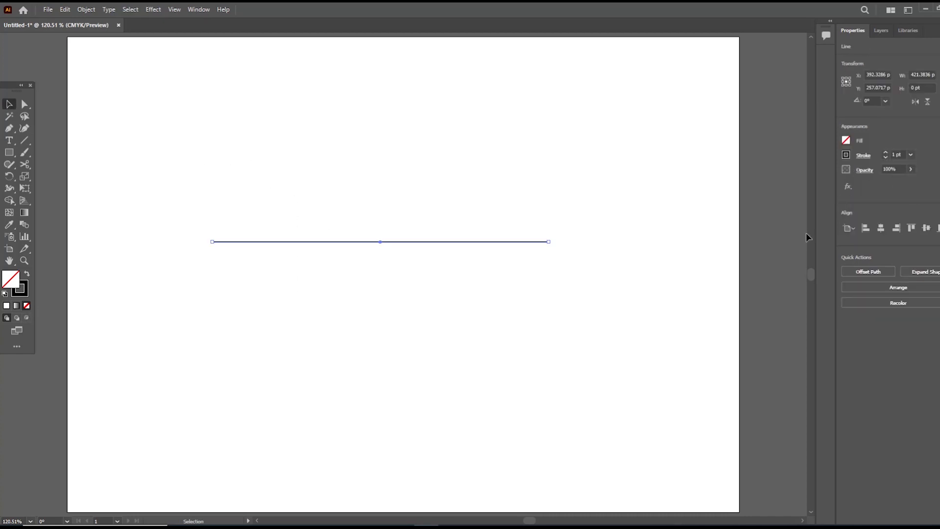
- Set the horizontal line's stroke weight to 4 pt
{"action": "left_click", "coordinate": [886, 153]}
{"action": "left_click", "coordinate": [885, 152]}
{"action": "left_click", "coordinate": [886, 152]}
{"action": "left_click", "coordinate": [553, 292]}
{"action": "left_click_drag", "start_coordinate": [516, 212], "coordinate": [539, 274]}
- Give the line a butt cap and a width profile that tapers to a point at its right end
{"action": "left_click", "coordinate": [863, 156]}
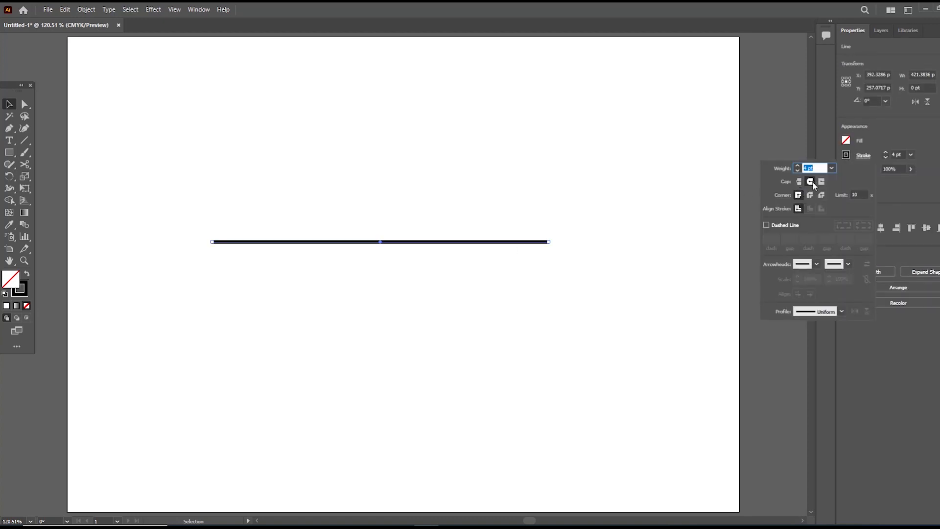
{"action": "left_click", "coordinate": [799, 182]}
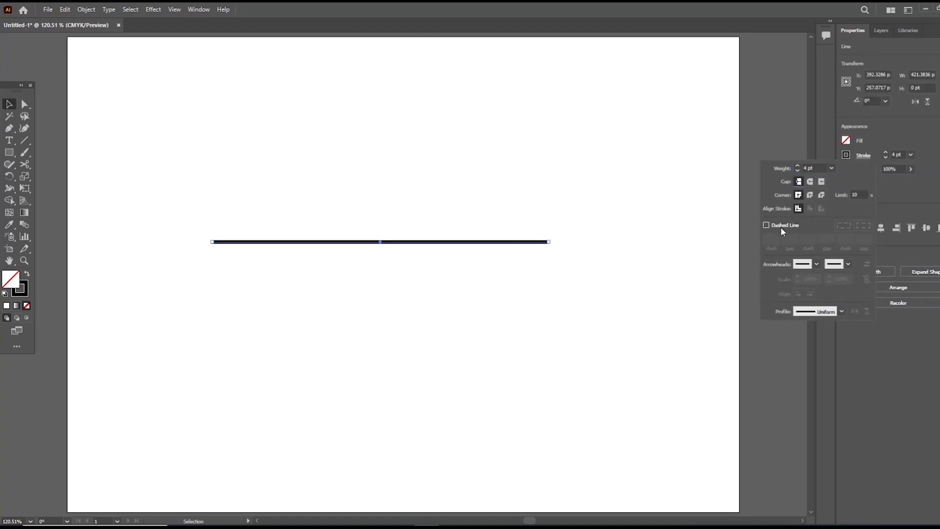
{"action": "left_click", "coordinate": [843, 312]}
{"action": "left_click", "coordinate": [795, 398]}
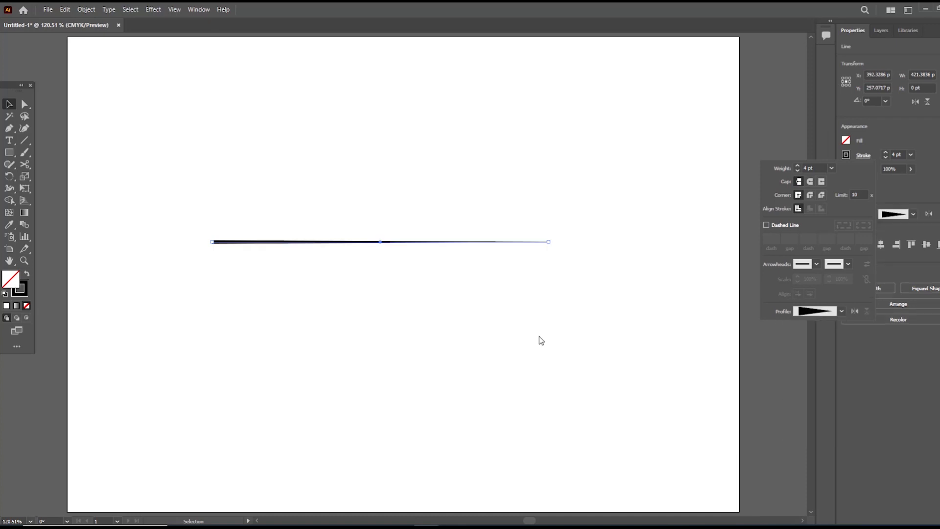
{"action": "left_click", "coordinate": [485, 321]}
{"action": "left_click", "coordinate": [482, 324]}
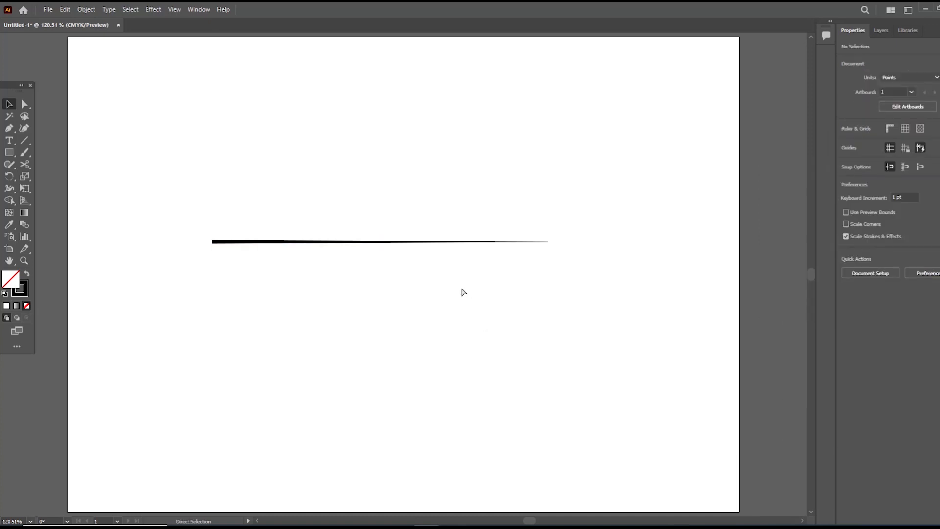
- Draw a circle about 95 pt in diameter above the line's thick end, with black fill and no stroke
{"action": "key", "text": "ctrl+="}
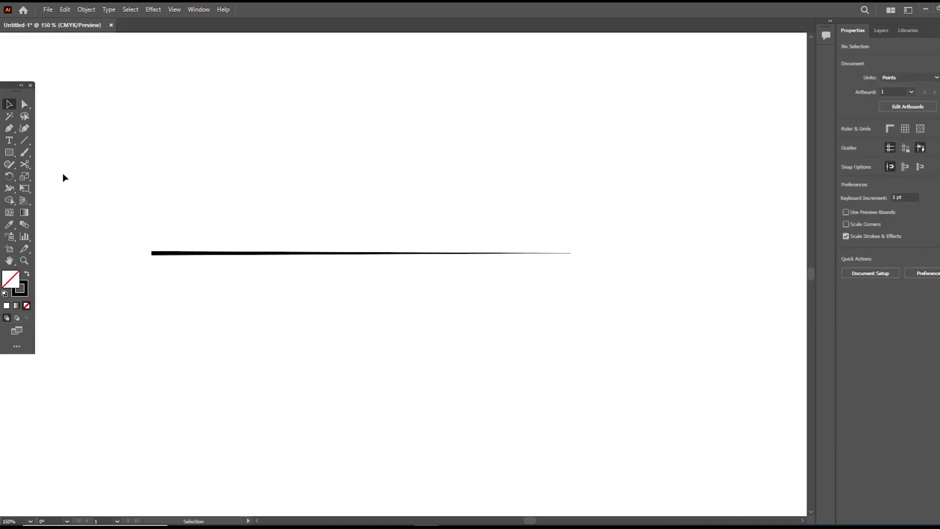
{"action": "left_click_drag", "start_coordinate": [4, 153], "coordinate": [37, 175]}
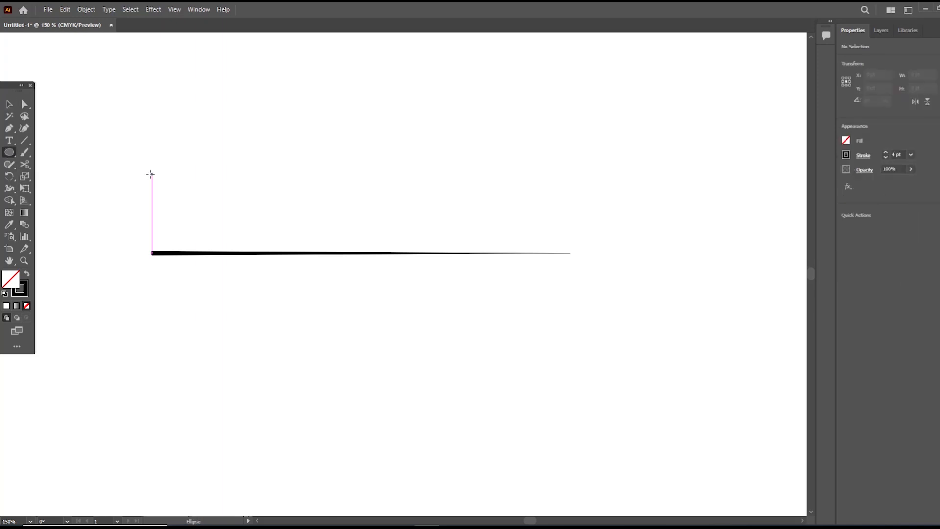
{"action": "left_click_drag", "start_coordinate": [136, 121], "coordinate": [230, 215]}
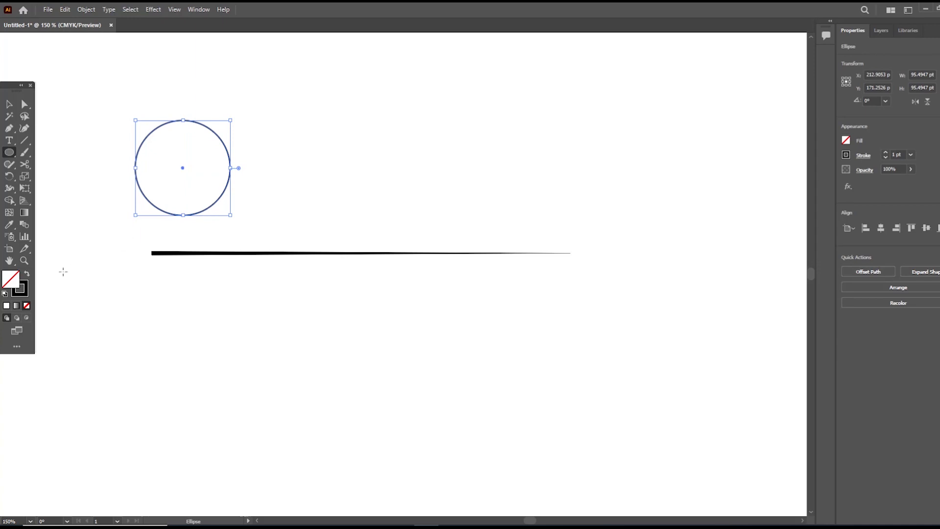
{"action": "left_click", "coordinate": [26, 274]}
{"action": "left_click", "coordinate": [8, 104]}
{"action": "left_click", "coordinate": [82, 168]}
- Duplicate the circle sideways so the two overlap, and remove the outer parts with Shape Builder to leave a leaf shape
{"action": "left_click_drag", "start_coordinate": [166, 170], "coordinate": [225, 170]}
{"action": "left_click_drag", "start_coordinate": [220, 135], "coordinate": [171, 201]}
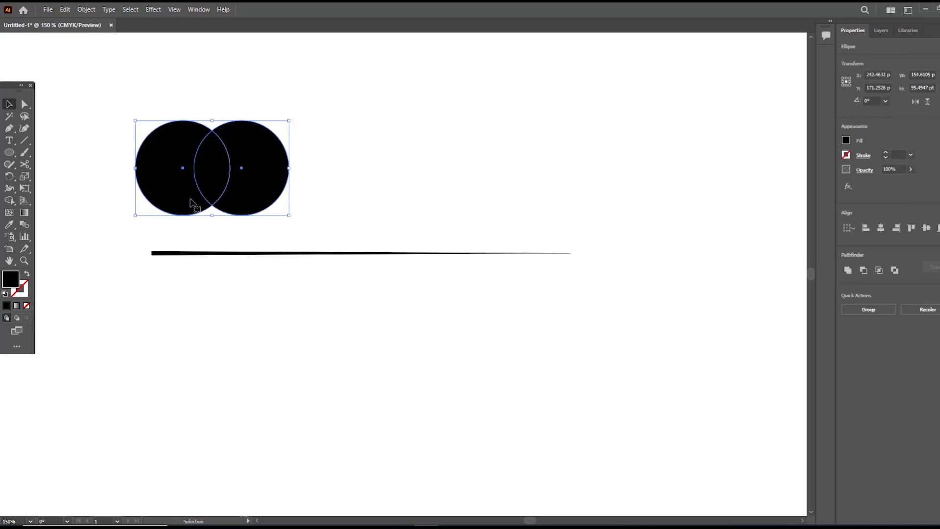
{"action": "left_click_drag", "start_coordinate": [9, 200], "coordinate": [39, 200]}
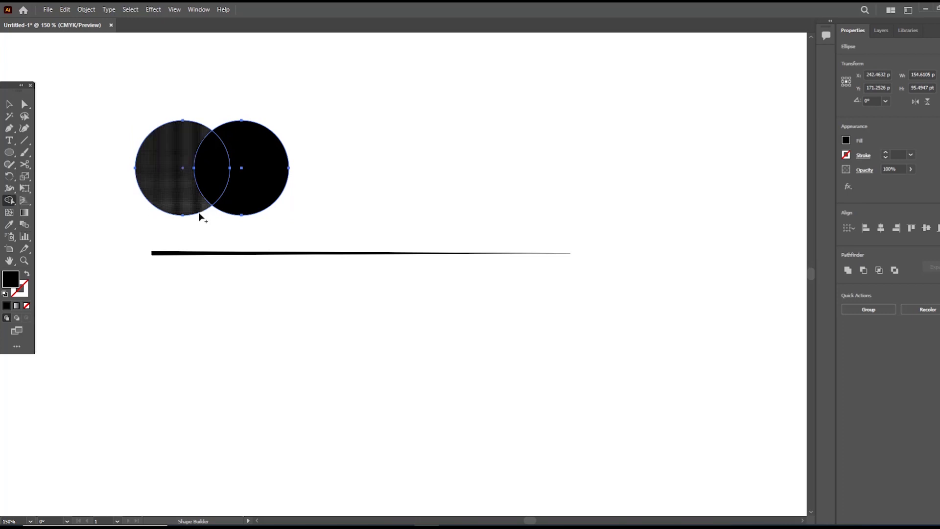
{"action": "left_click", "coordinate": [267, 170], "text": "alt"}
{"action": "left_click", "coordinate": [177, 175], "text": "alt"}
{"action": "key", "text": "v"}
{"action": "left_click", "coordinate": [123, 161]}
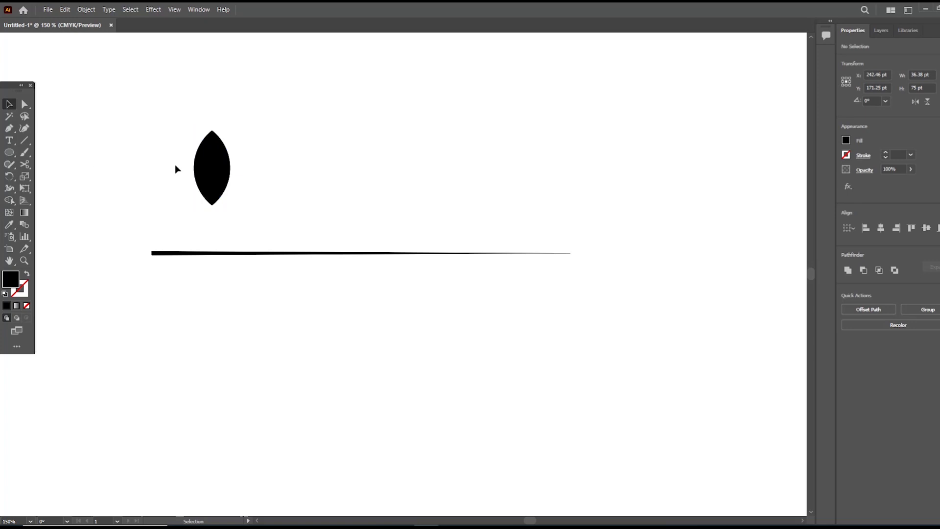
- Keep a spare copy of the leaf above the line, and scale down, tilt and place the other on the line's thick end
{"action": "left_click_drag", "start_coordinate": [214, 167], "coordinate": [294, 100]}
{"action": "left_click_drag", "start_coordinate": [172, 167], "coordinate": [198, 205]}
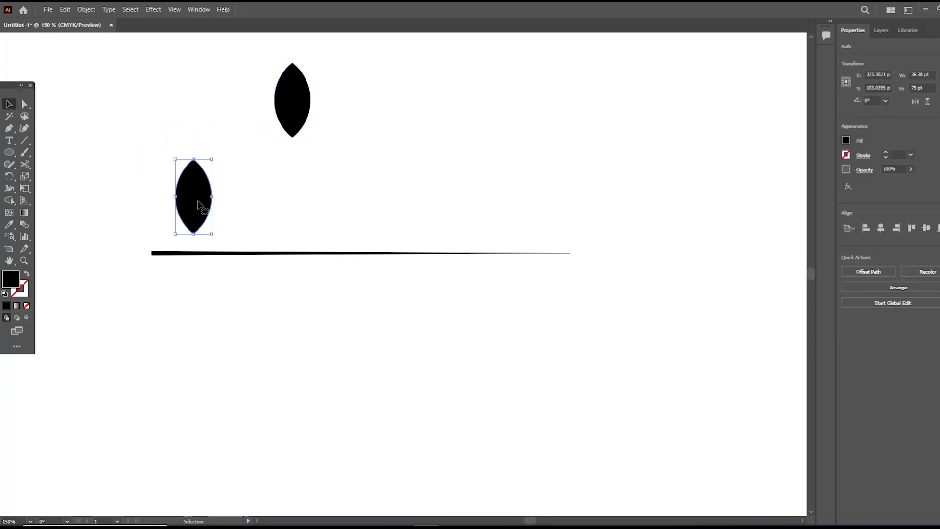
{"action": "left_click_drag", "start_coordinate": [217, 156], "coordinate": [253, 189]}
{"action": "left_click_drag", "start_coordinate": [214, 161], "coordinate": [182, 236]}
{"action": "key", "text": "Down"}
{"action": "key", "text": "Down"}
{"action": "left_click", "coordinate": [231, 219]}
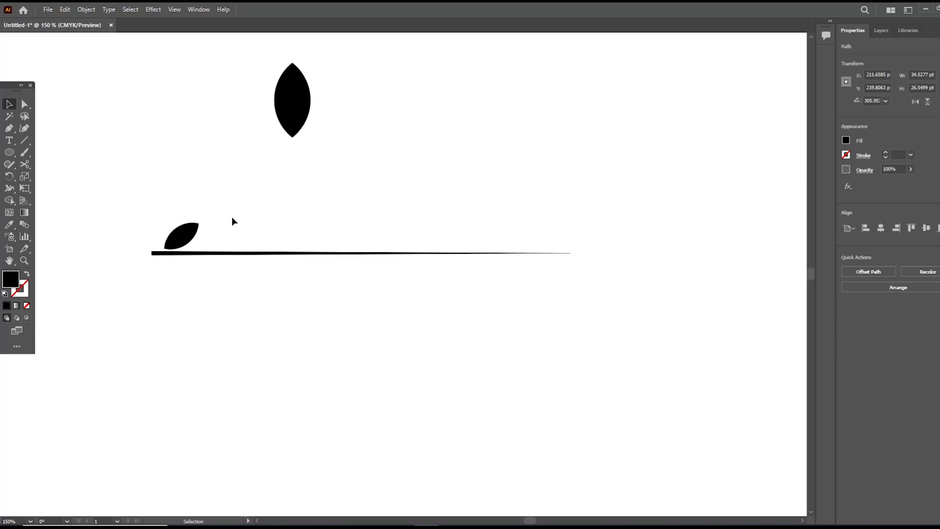
- Copy the tilted leaf to the line's thin end, scale it to about 19 × 15 pt, and nudge it into place
{"action": "left_click", "coordinate": [184, 238]}
{"action": "mouse_move", "coordinate": [185, 240]}
{"action": "left_mouse_down"}
{"action": "mouse_move", "coordinate": [416, 221]}
{"action": "mouse_move", "coordinate": [577, 237]}
{"action": "mouse_move", "coordinate": [569, 218]}
{"action": "mouse_move", "coordinate": [568, 225]}
{"action": "left_mouse_up"}
{"action": "left_click", "coordinate": [500, 309]}
{"action": "left_click", "coordinate": [569, 246]}
{"action": "key", "text": "Up"}
{"action": "left_click", "coordinate": [573, 280]}
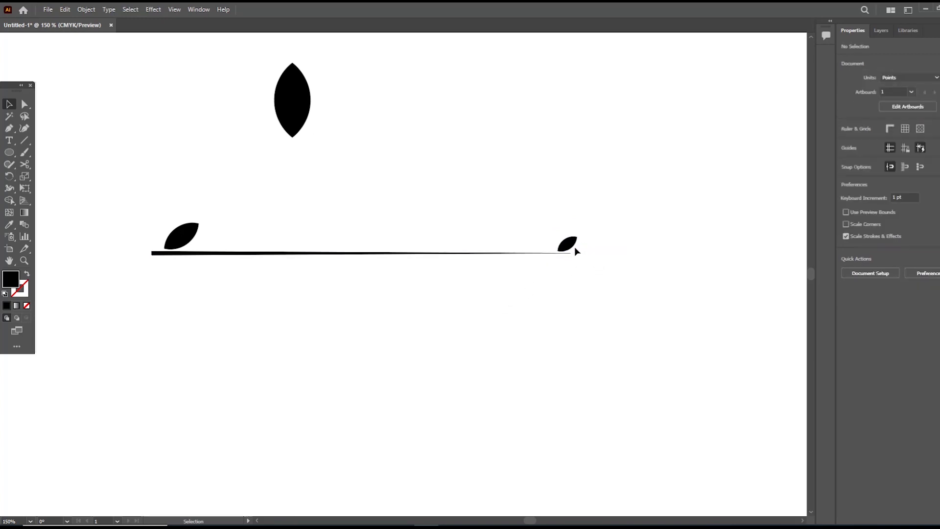
{"action": "left_click", "coordinate": [571, 245]}
{"action": "key", "text": "Left"}
{"action": "key", "text": "Left"}
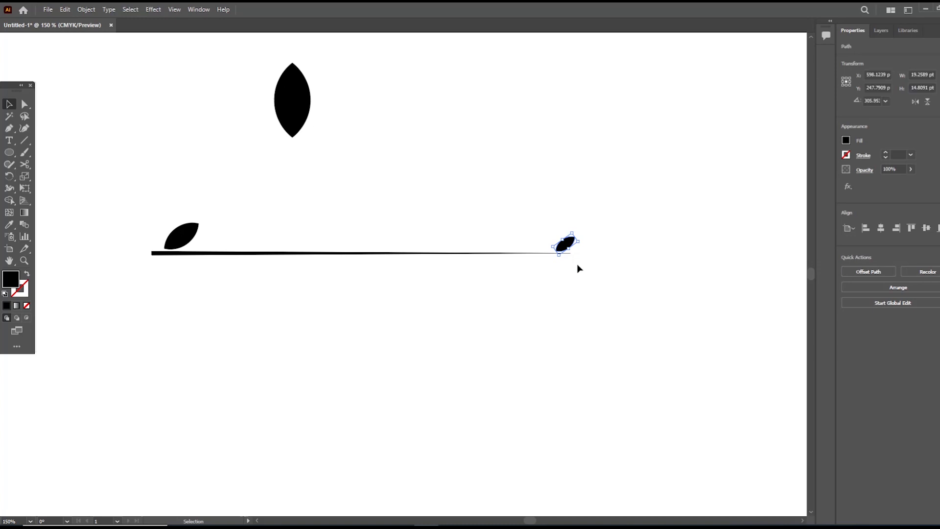
{"action": "left_click", "coordinate": [577, 267]}
- Blend the large leaf at the thick end with the small leaf at the thin end
{"action": "left_click", "coordinate": [569, 247]}
{"action": "left_click", "coordinate": [286, 255], "text": "shift"}
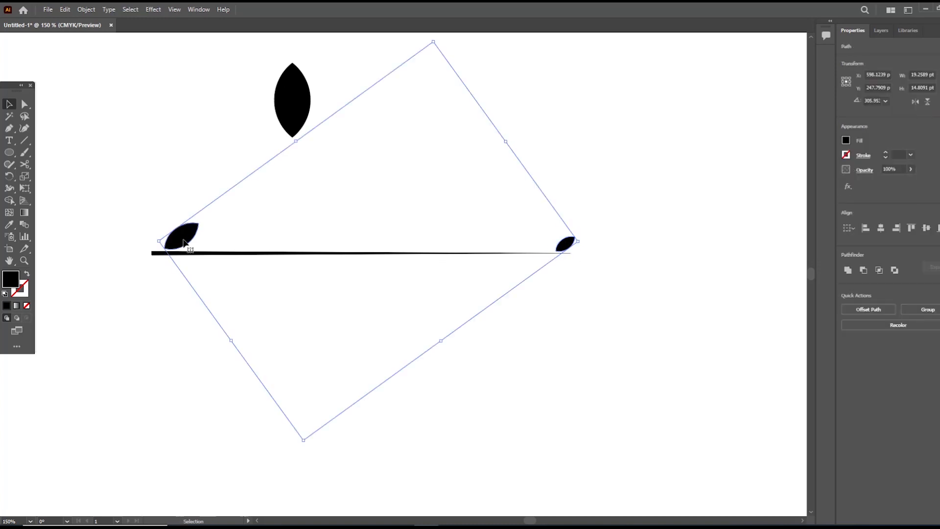
{"action": "left_click", "coordinate": [23, 226]}
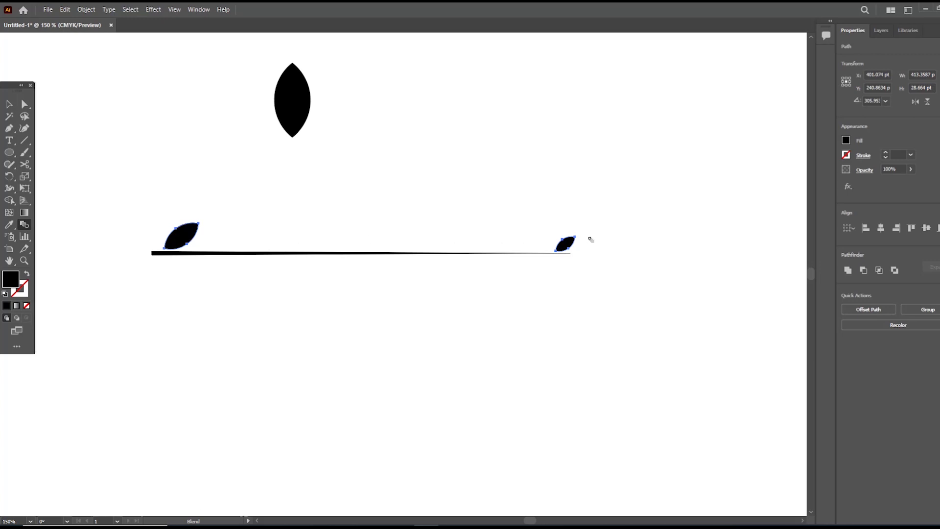
{"action": "left_click", "coordinate": [564, 245]}
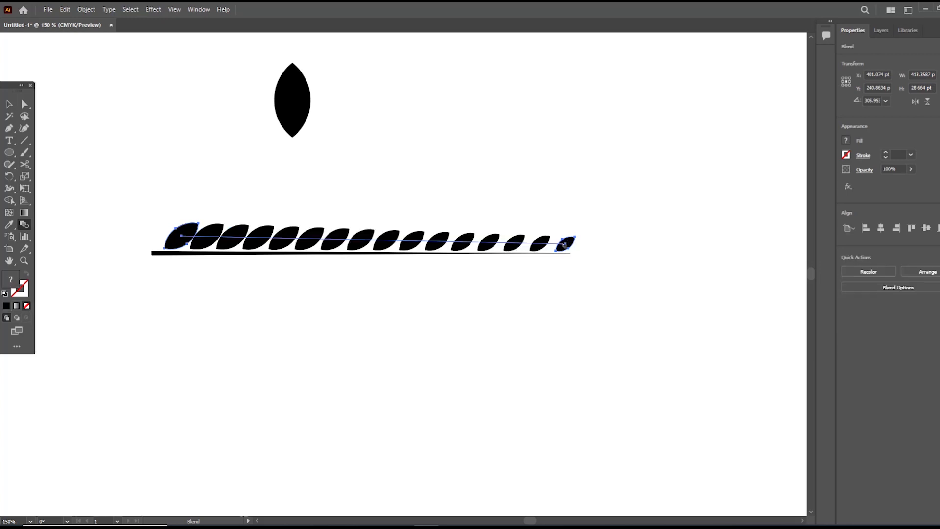
- Set the leaf blend's spacing to Specified Steps with 12 steps and refresh the preview
{"action": "double_click", "coordinate": [27, 225]}
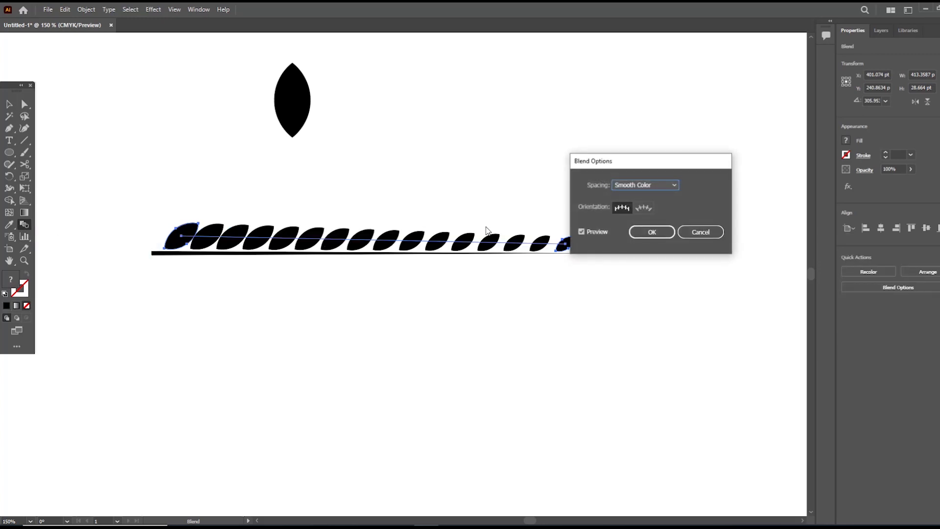
{"action": "left_click", "coordinate": [669, 185]}
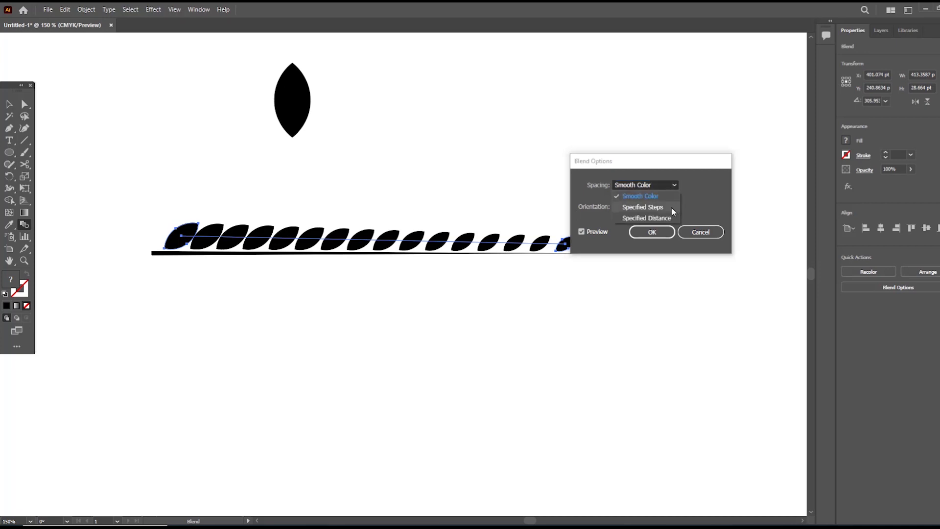
{"action": "left_click", "coordinate": [671, 206]}
{"action": "type", "text": "12"}
{"action": "left_click", "coordinate": [584, 230]}
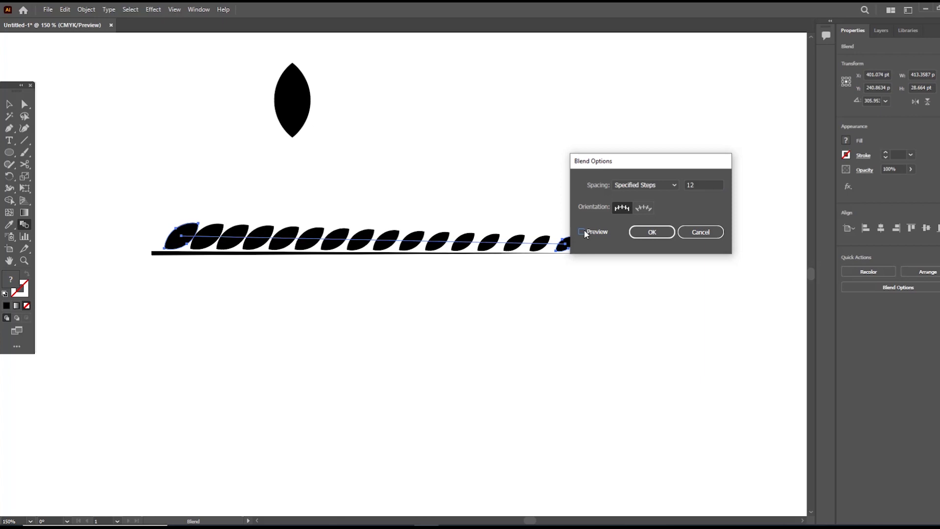
{"action": "left_click", "coordinate": [584, 230]}
- Change the leaf blend to 11 steps, apply the blend options and deselect it
{"action": "left_click", "coordinate": [695, 185]}
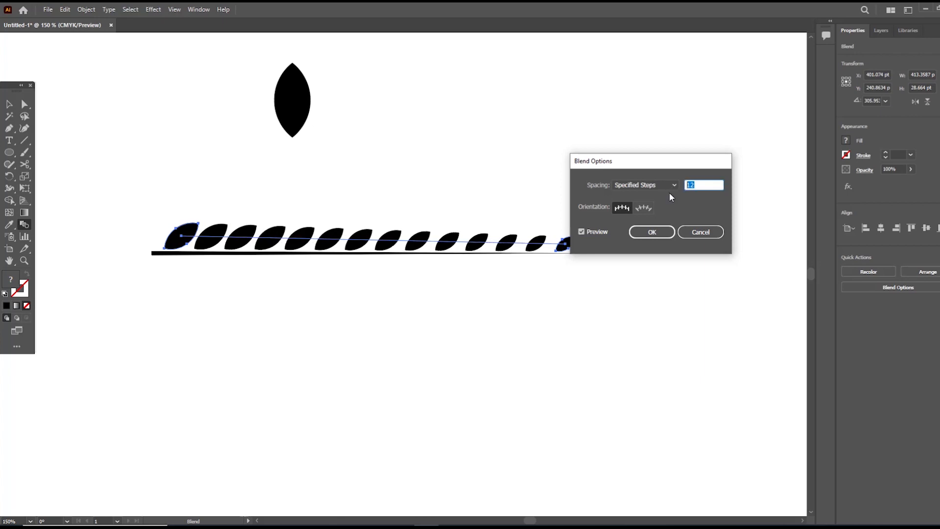
{"action": "type", "text": "11"}
{"action": "left_click", "coordinate": [583, 232]}
{"action": "left_click", "coordinate": [583, 232]}
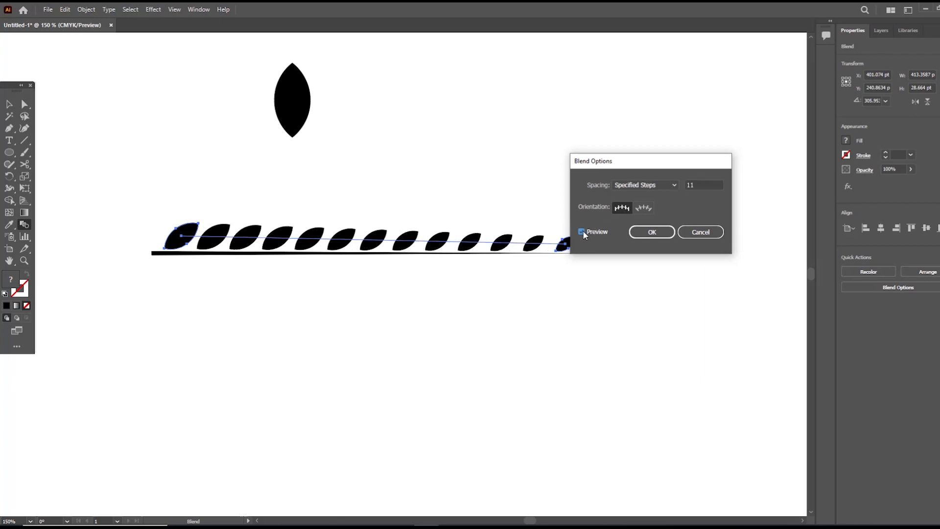
{"action": "left_click", "coordinate": [661, 233]}
{"action": "left_click", "coordinate": [9, 104]}
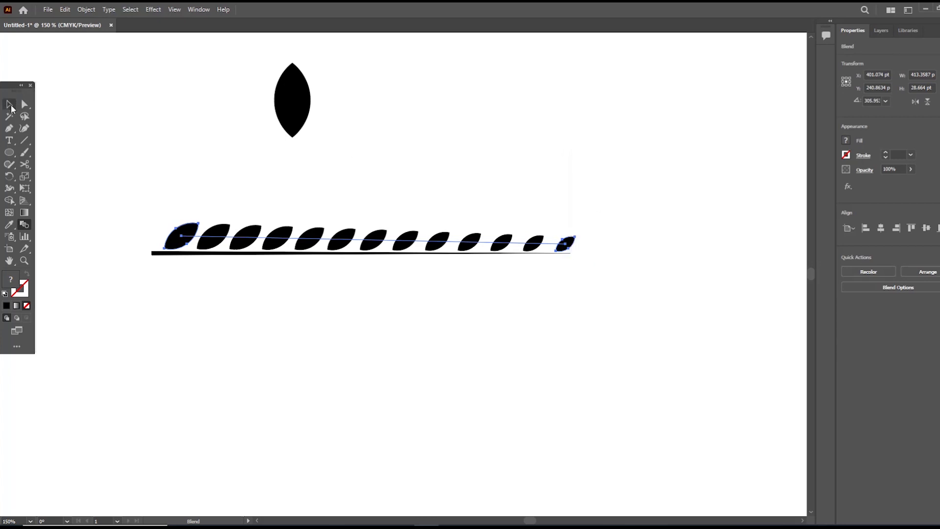
{"action": "left_click", "coordinate": [109, 152]}
- Reflect a copy of the leaf row across the horizontal axis and move it straight down below the line
{"action": "left_click", "coordinate": [247, 241]}
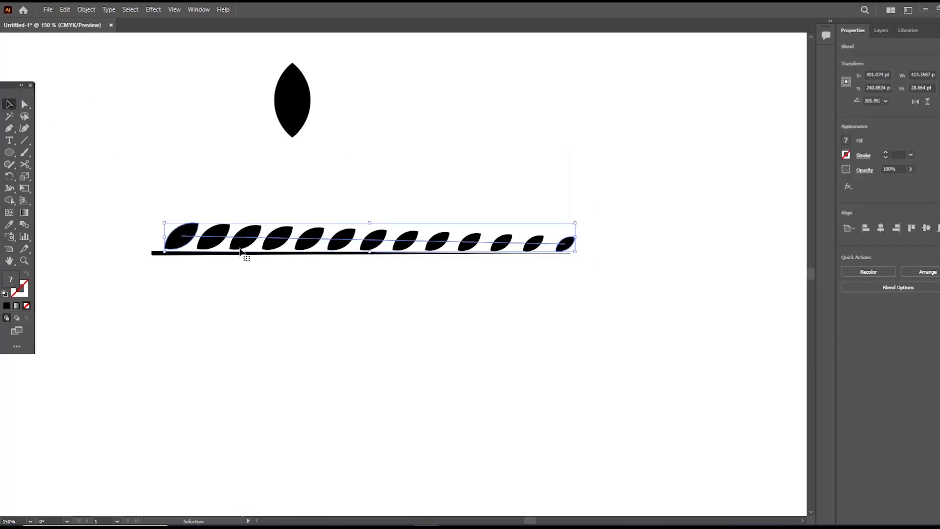
{"action": "right_click", "coordinate": [247, 241]}
{"action": "mouse_move", "coordinate": [301, 338]}
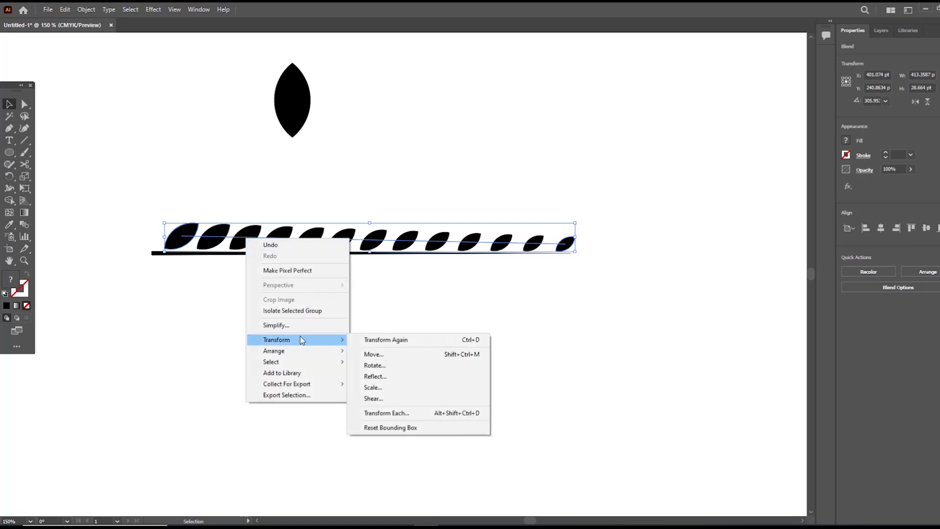
{"action": "left_click", "coordinate": [389, 381]}
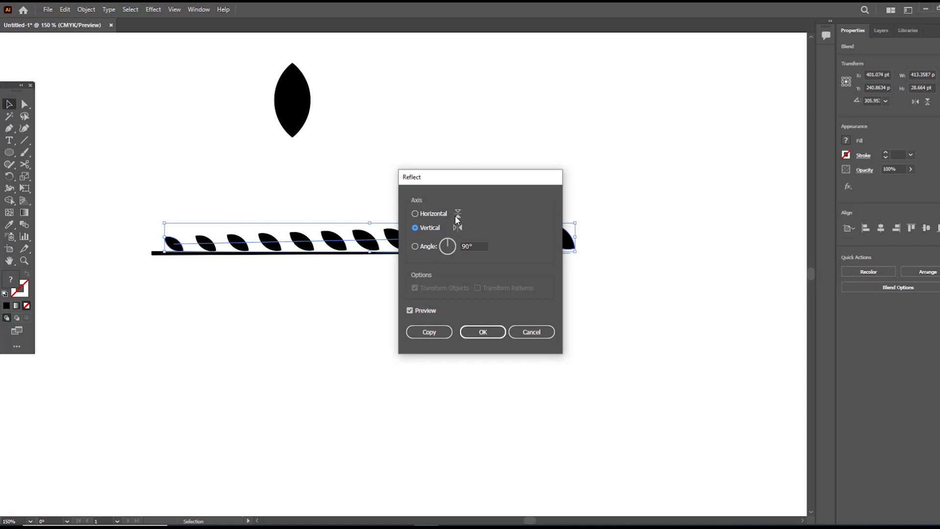
{"action": "left_click", "coordinate": [415, 213]}
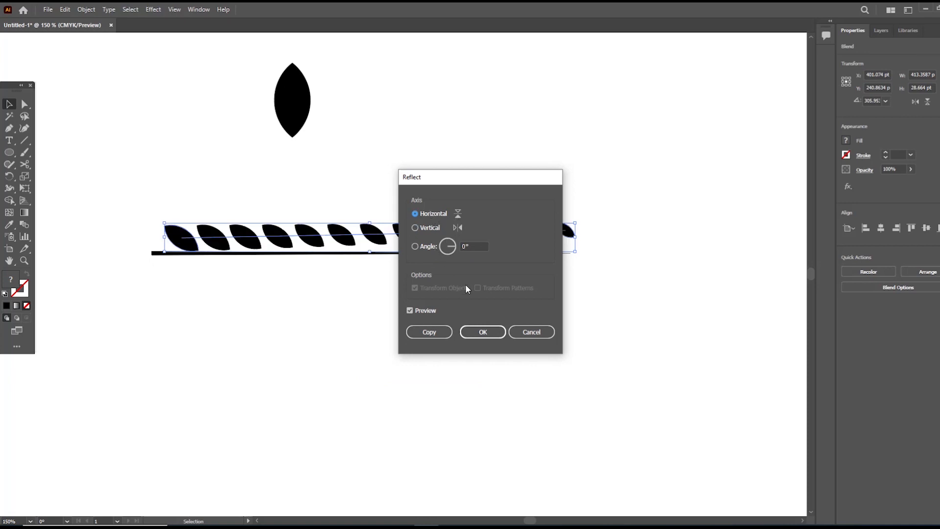
{"action": "left_click", "coordinate": [438, 332]}
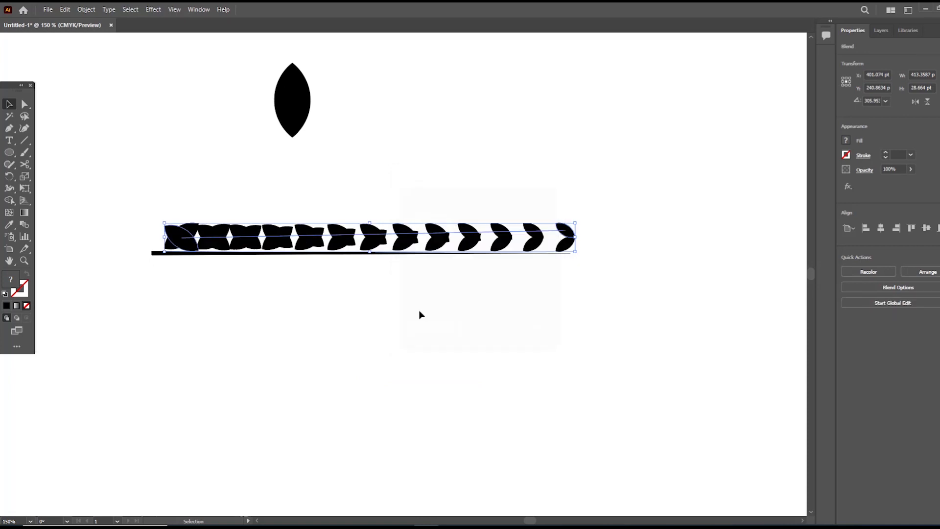
{"action": "left_click_drag", "start_coordinate": [311, 237], "coordinate": [313, 271]}
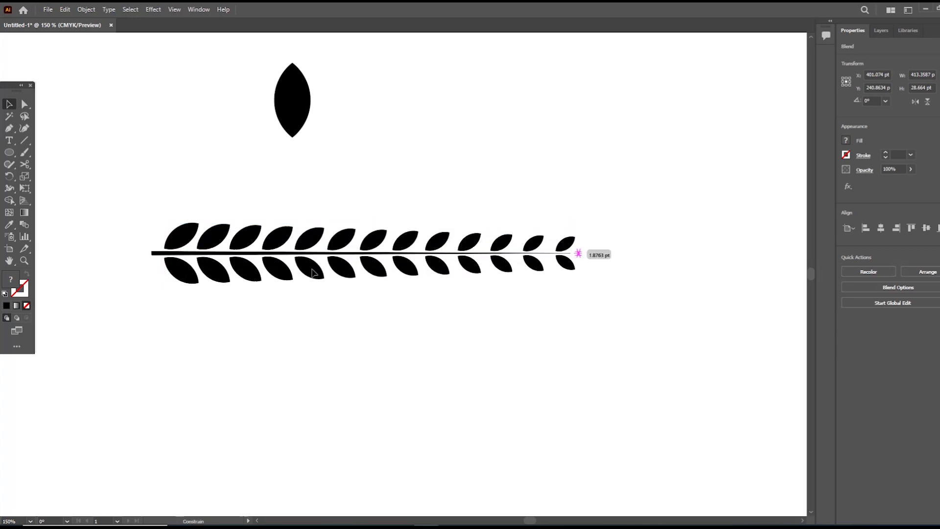
{"action": "left_click", "coordinate": [394, 335]}
- Move the spare upright leaf to just beyond the thin end of the branch
{"action": "key", "text": "z"}
{"action": "left_click", "coordinate": [578, 253], "text": "ctrl"}
{"action": "left_click", "coordinate": [412, 288], "text": "ctrl"}
{"action": "left_click_drag", "start_coordinate": [355, 265], "coordinate": [523, 337]}
{"action": "left_click", "coordinate": [511, 330], "text": "alt"}
{"action": "key", "text": "a"}
{"action": "left_click_drag", "start_coordinate": [70, 104], "coordinate": [520, 286]}
{"action": "left_click", "coordinate": [439, 284], "text": "ctrl"}
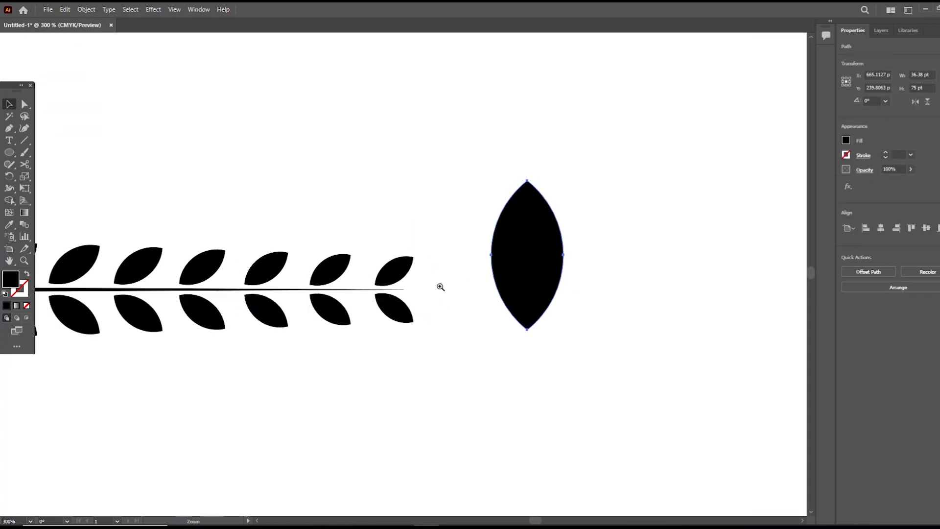
{"action": "left_click", "coordinate": [412, 291], "text": "ctrl"}
- Rotate the spare leaf to horizontal, scale it down and place it on the tip of the stem between the last leaves
{"action": "left_click_drag", "start_coordinate": [563, 256], "coordinate": [521, 292]}
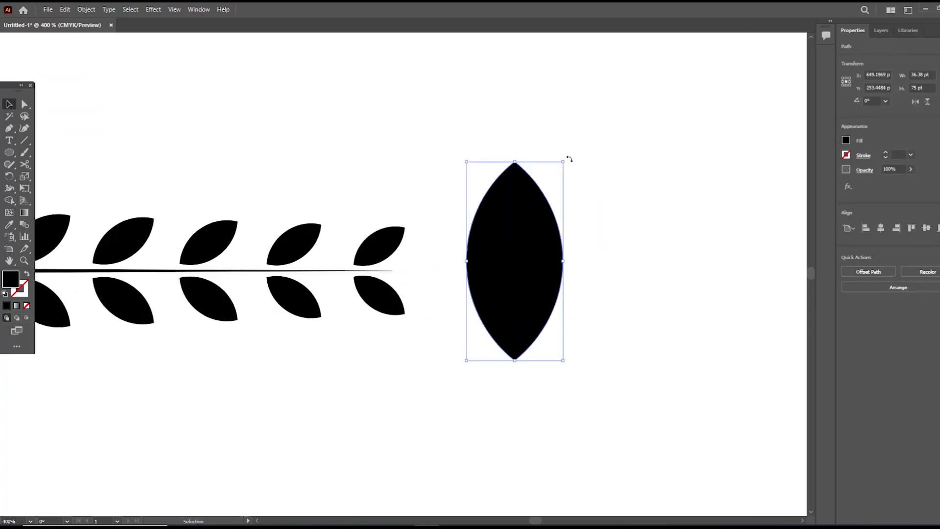
{"action": "left_click_drag", "start_coordinate": [569, 159], "coordinate": [630, 322]}
{"action": "left_click_drag", "start_coordinate": [616, 212], "coordinate": [409, 275]}
{"action": "left_click", "coordinate": [454, 319]}
{"action": "left_click", "coordinate": [390, 269], "text": "ctrl+alt"}
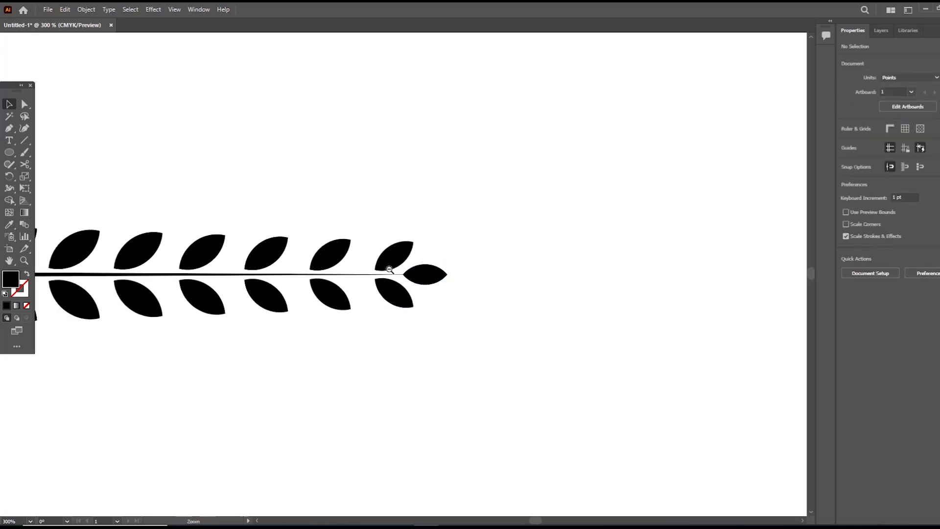
{"action": "left_click", "coordinate": [390, 268], "text": "ctrl+alt"}
{"action": "left_click", "coordinate": [391, 269], "text": "ctrl+alt"}
{"action": "left_click", "coordinate": [391, 268], "text": "ctrl+alt"}
{"action": "left_click_drag", "start_coordinate": [185, 235], "coordinate": [250, 226]}
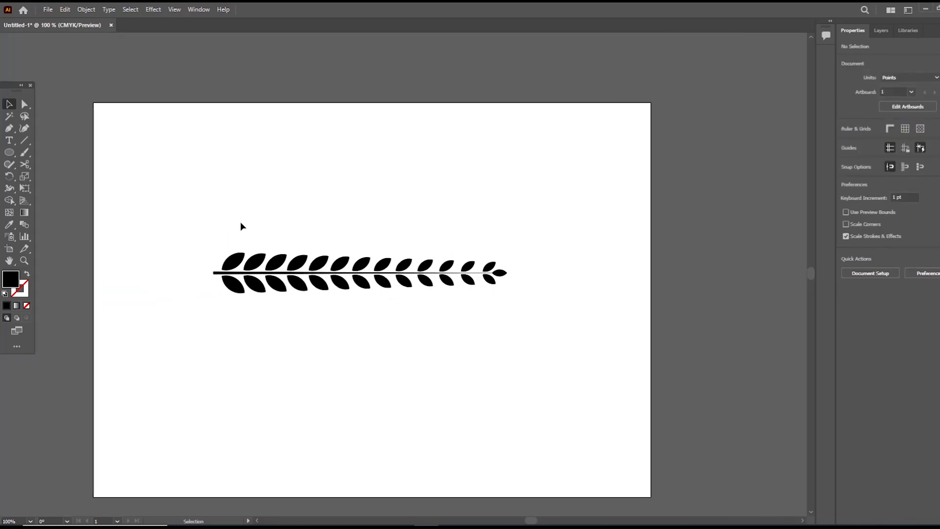
- Group all parts of the leaf branch and move the group to the upper left area of the artboard
{"action": "left_click_drag", "start_coordinate": [166, 222], "coordinate": [549, 313]}
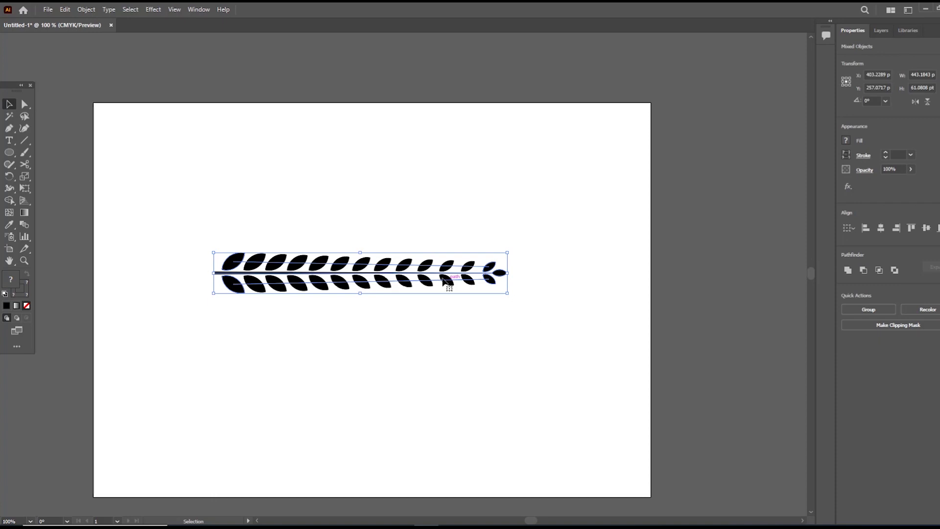
{"action": "right_click", "coordinate": [381, 266]}
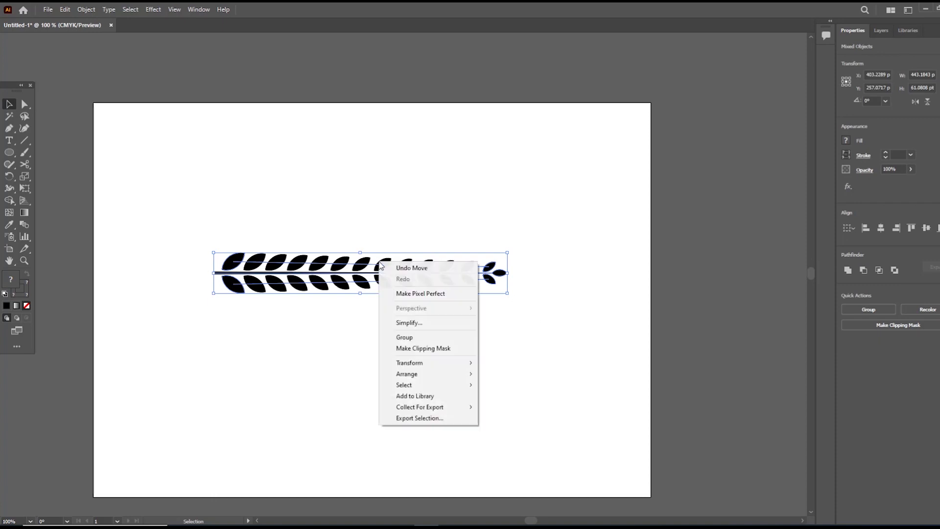
{"action": "left_click", "coordinate": [407, 340]}
{"action": "left_click", "coordinate": [357, 375]}
{"action": "left_click_drag", "start_coordinate": [356, 262], "coordinate": [291, 174]}
{"action": "left_click", "coordinate": [302, 284]}
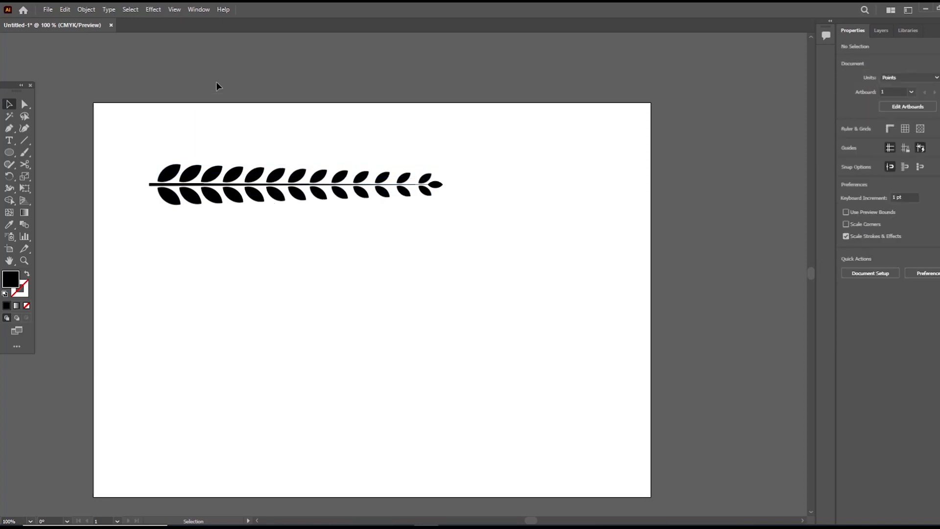
- Bring up the Brushes panel, place it over the artboard's upper right edge and make it taller
{"action": "left_click", "coordinate": [192, 10]}
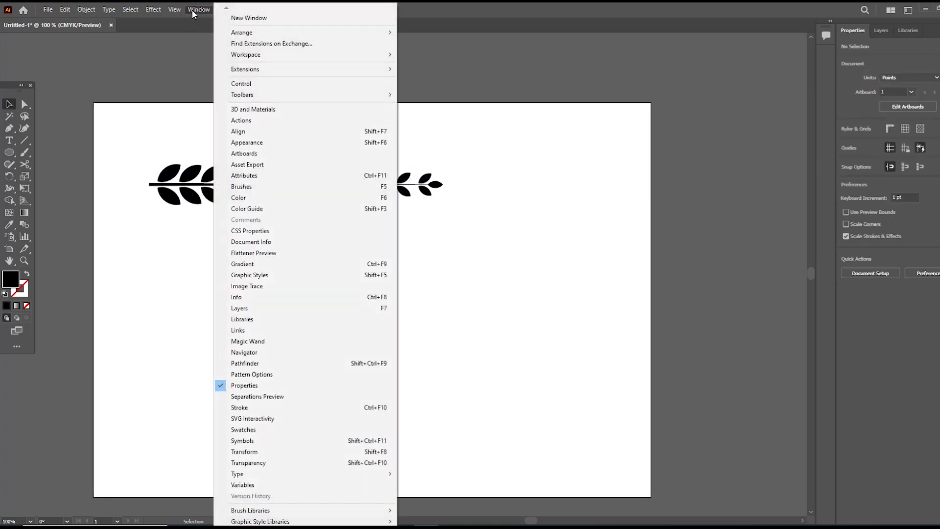
{"action": "left_click", "coordinate": [247, 189]}
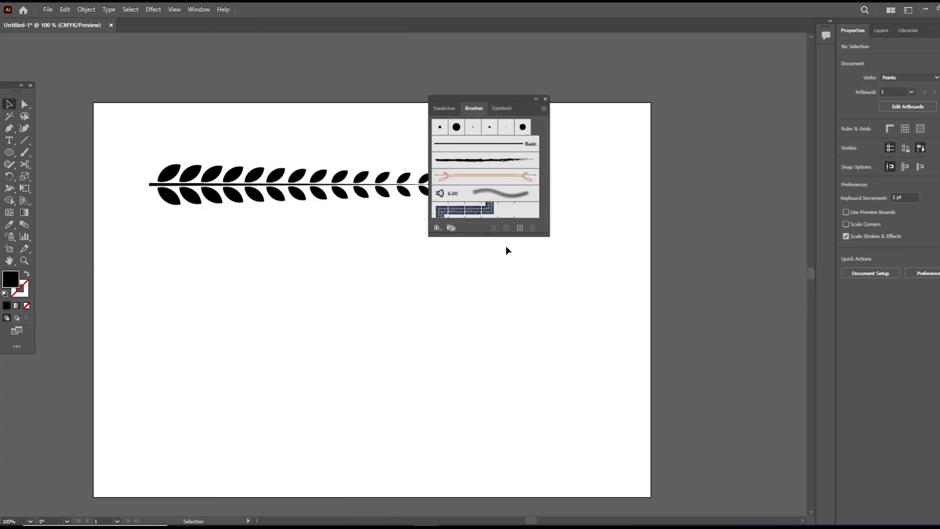
{"action": "left_click_drag", "start_coordinate": [499, 104], "coordinate": [652, 99]}
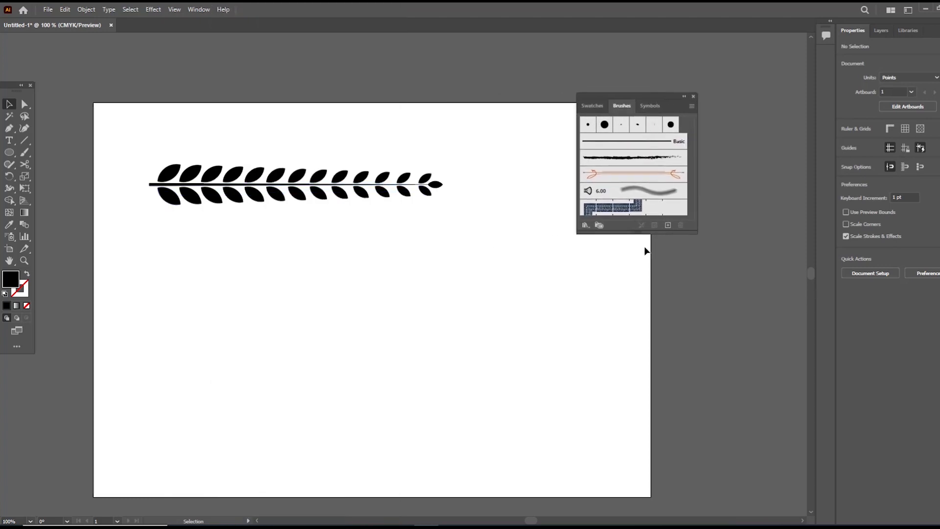
{"action": "left_click_drag", "start_coordinate": [644, 240], "coordinate": [645, 352]}
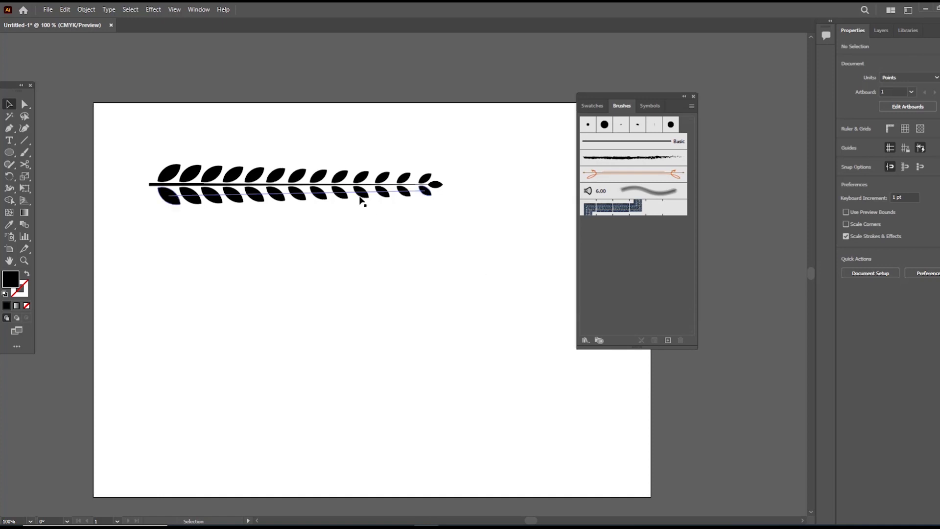
- Create an art brush from the branch group, stretched to fit the stroke length and directed from left to right
{"action": "mouse_move", "coordinate": [342, 193]}
{"action": "left_mouse_down"}
{"action": "mouse_move", "coordinate": [406, 267]}
{"action": "mouse_move", "coordinate": [587, 249]}
{"action": "left_mouse_up"}
{"action": "left_click", "coordinate": [458, 293]}
{"action": "left_click", "coordinate": [456, 340]}
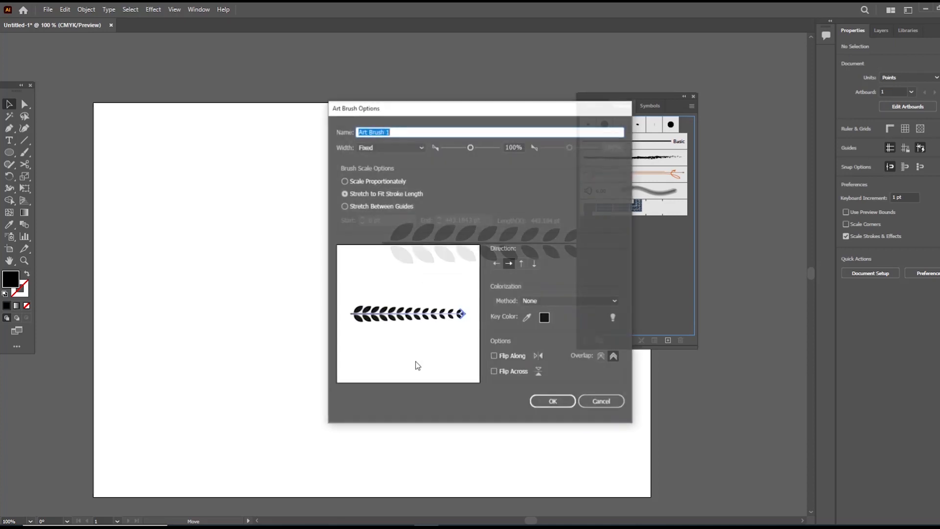
{"action": "left_click_drag", "start_coordinate": [443, 111], "coordinate": [311, 89]}
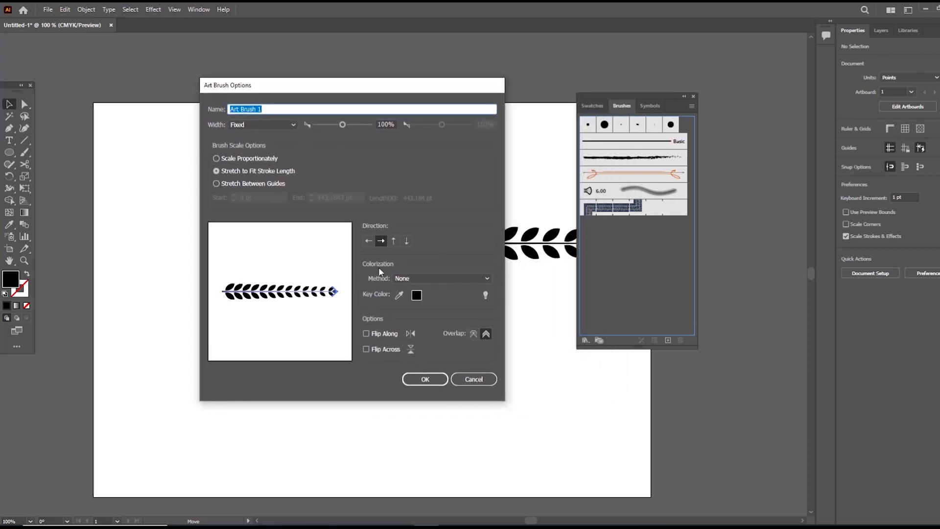
{"action": "left_click", "coordinate": [370, 240]}
{"action": "left_click", "coordinate": [383, 240]}
{"action": "left_click", "coordinate": [393, 241]}
{"action": "left_click", "coordinate": [406, 240]}
{"action": "left_click", "coordinate": [381, 240]}
{"action": "left_click", "coordinate": [425, 377]}
- Move the original branch group out past the artboard's lower left corner and delete it
{"action": "mouse_move", "coordinate": [297, 185]}
{"action": "left_mouse_down"}
{"action": "mouse_move", "coordinate": [293, 341]}
{"action": "mouse_move", "coordinate": [272, 375]}
{"action": "mouse_move", "coordinate": [121, 482]}
{"action": "mouse_move", "coordinate": [119, 505]}
{"action": "left_mouse_up"}
{"action": "left_click", "coordinate": [603, 195]}
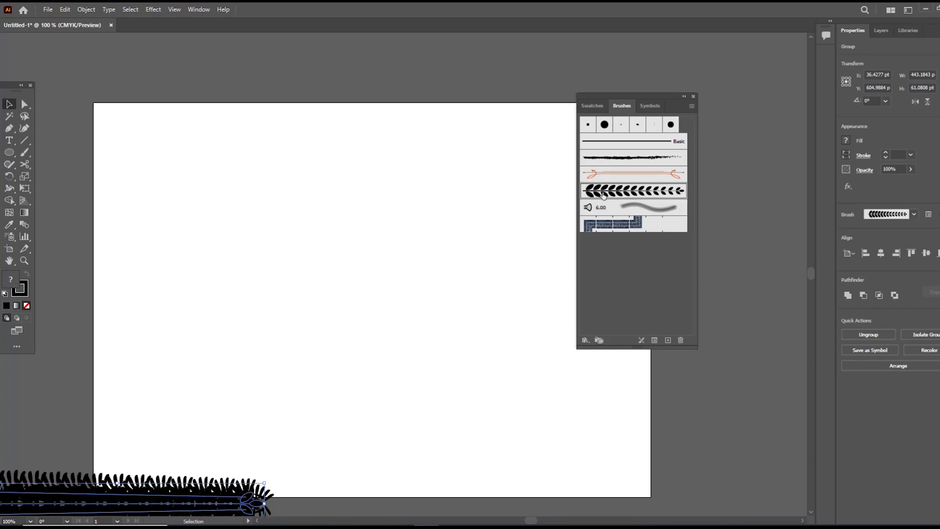
{"action": "left_click_drag", "start_coordinate": [186, 411], "coordinate": [166, 506]}
{"action": "key", "text": "Delete"}
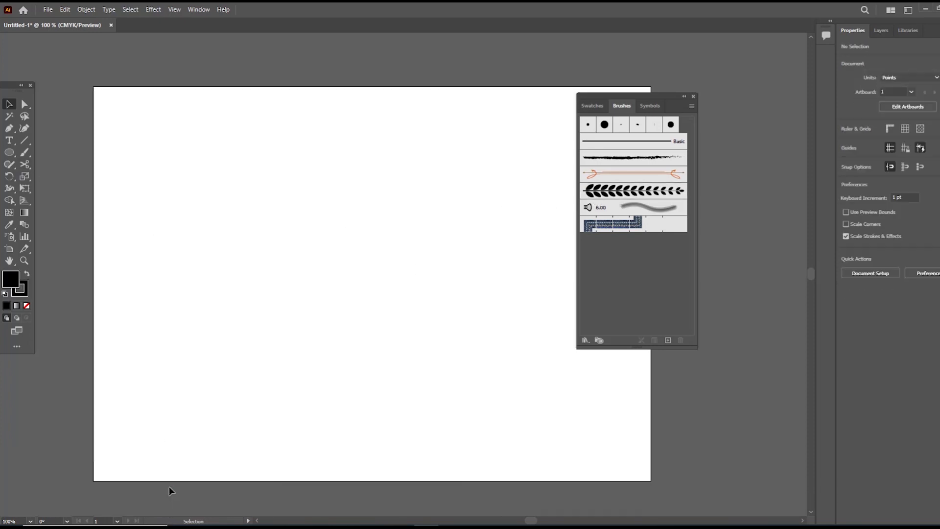
- Paint four upright wavy branches side by side on the artboard using the Paintbrush with the new leaf brush
{"action": "left_click", "coordinate": [613, 195]}
{"action": "left_click", "coordinate": [24, 152]}
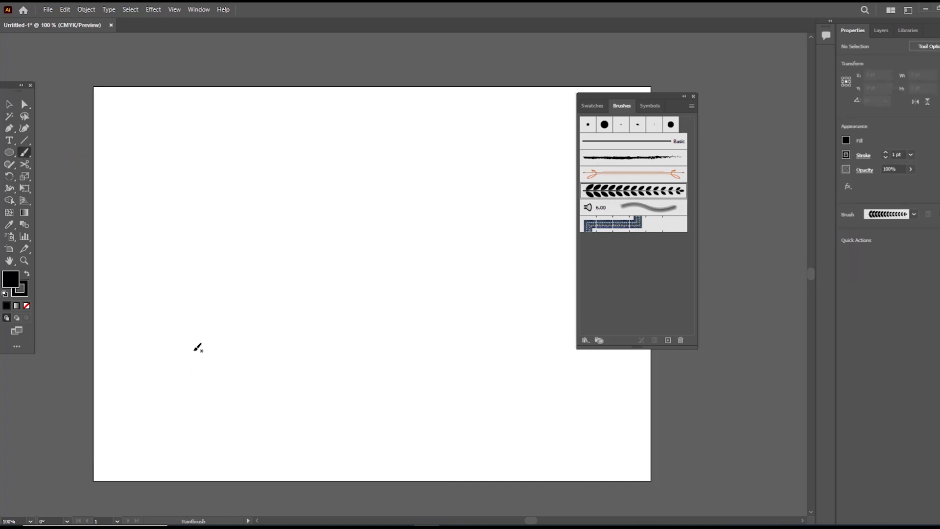
{"action": "left_click_drag", "start_coordinate": [179, 256], "coordinate": [196, 129]}
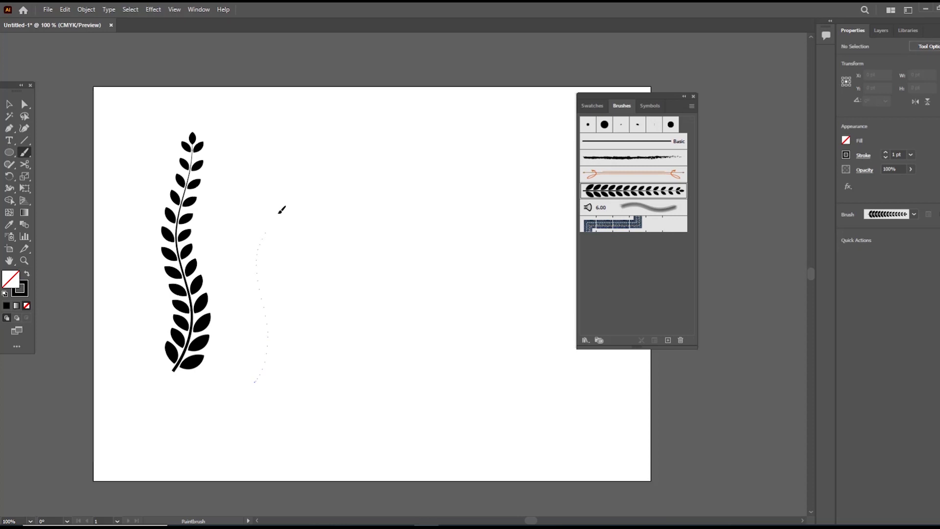
{"action": "left_click_drag", "start_coordinate": [279, 212], "coordinate": [289, 133]}
{"action": "left_click_drag", "start_coordinate": [380, 184], "coordinate": [389, 125]}
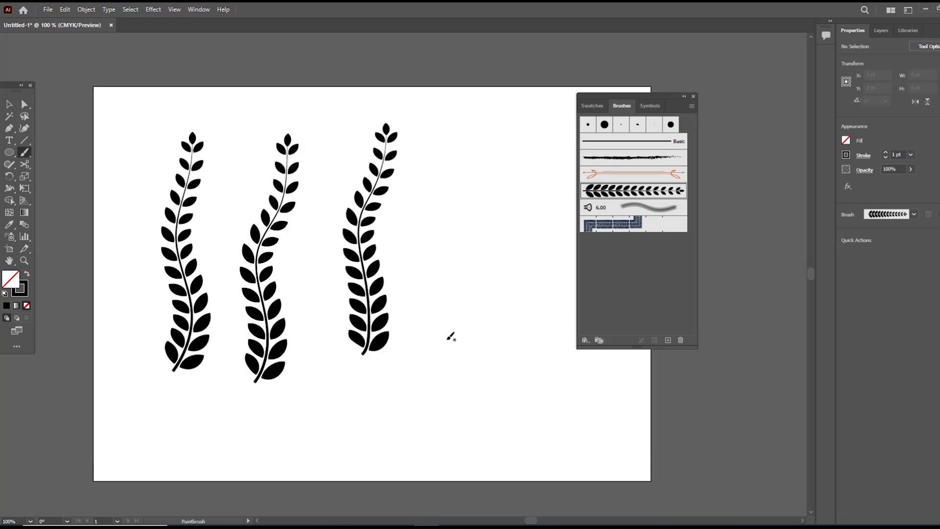
{"action": "left_click_drag", "start_coordinate": [467, 125], "coordinate": [469, 123]}
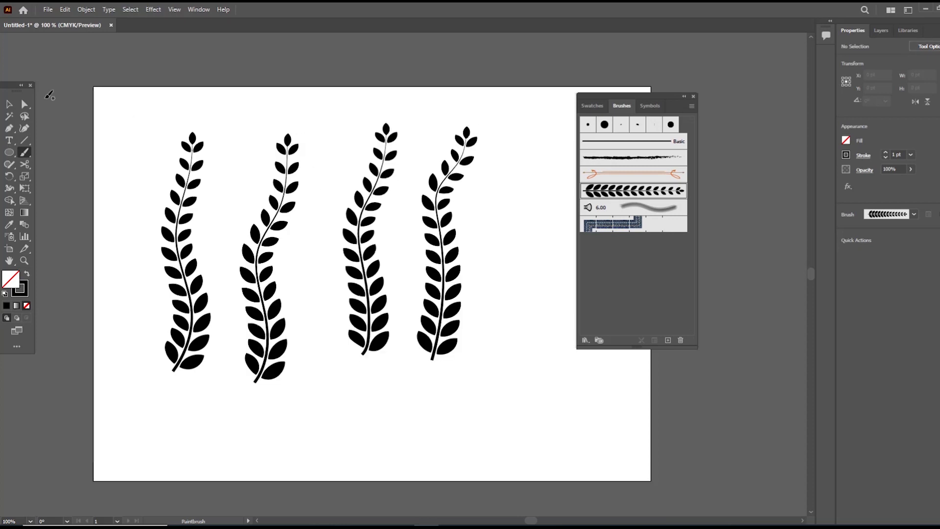
- Expand the appearance of the leftmost branch and fill it with bright yellow
{"action": "left_click", "coordinate": [9, 105]}
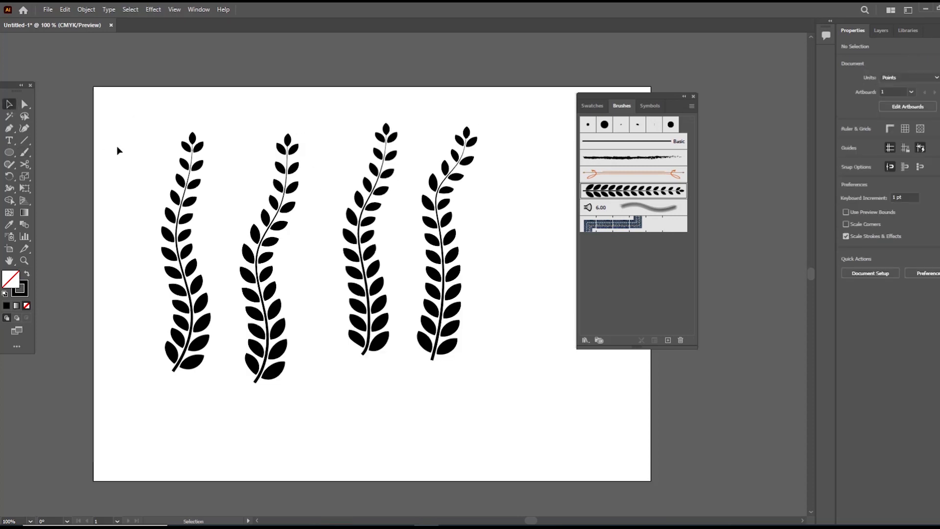
{"action": "left_click", "coordinate": [198, 169]}
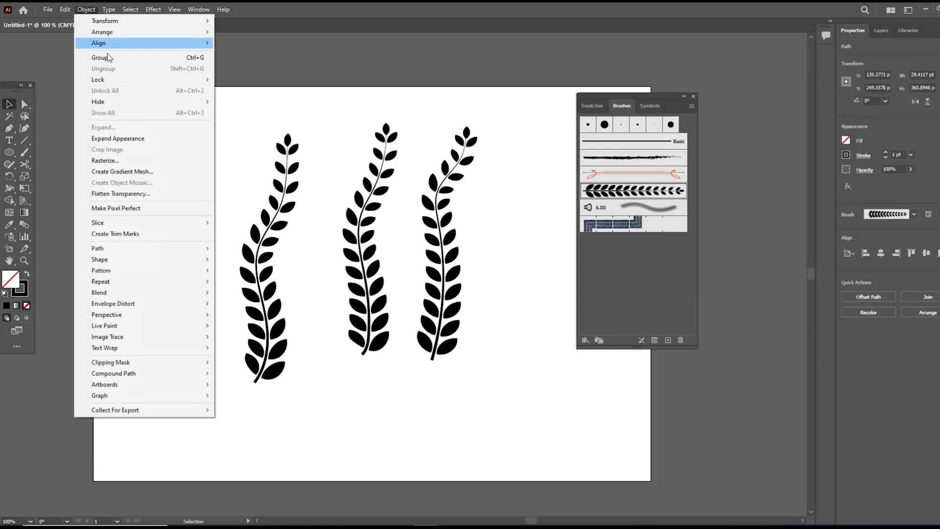
{"action": "left_click", "coordinate": [106, 139]}
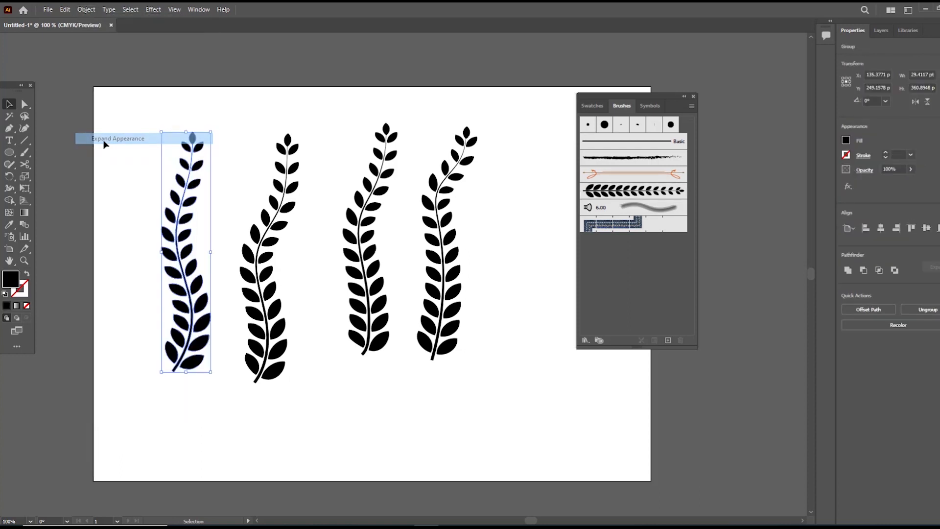
{"action": "double_click", "coordinate": [11, 279]}
{"action": "left_click", "coordinate": [494, 309]}
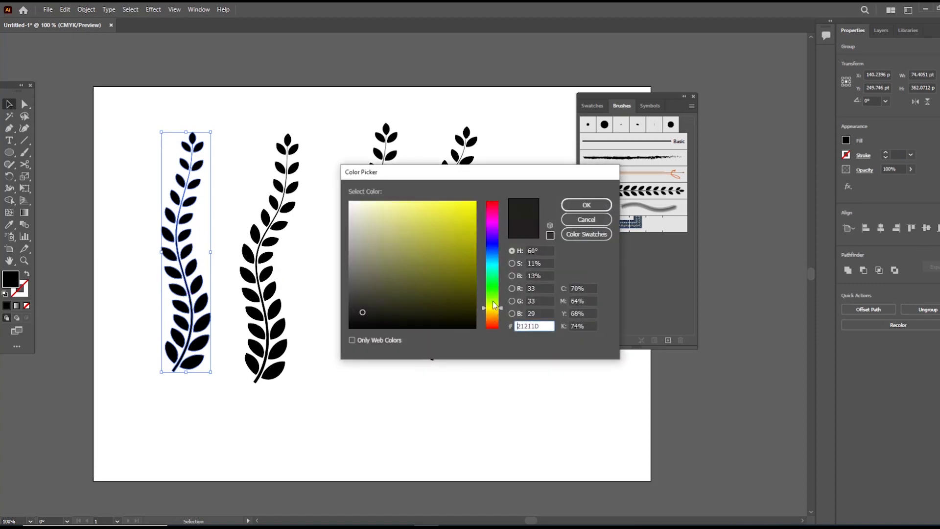
{"action": "left_click", "coordinate": [468, 217]}
{"action": "left_click", "coordinate": [586, 204]}
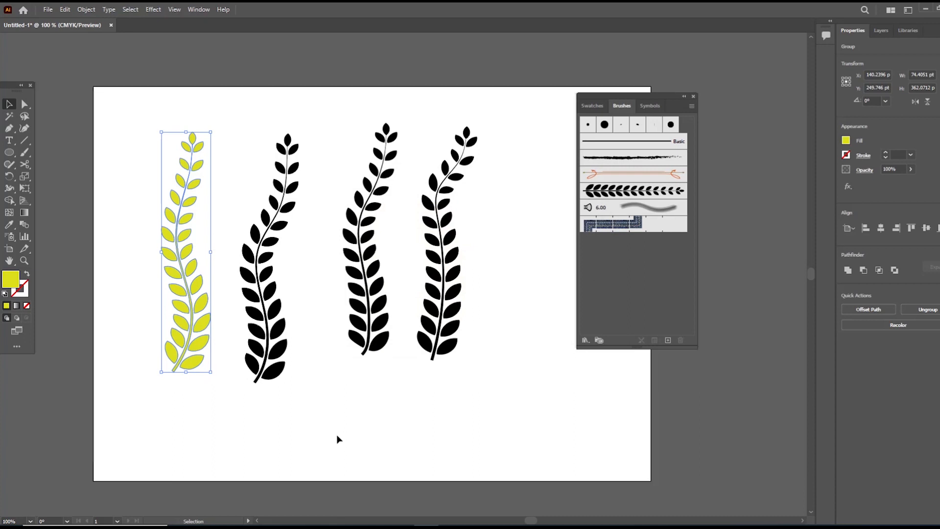
{"action": "left_click", "coordinate": [336, 434]}
- Expand the appearance of the second branch from the left and fill it with blue
{"action": "left_click", "coordinate": [185, 271]}
{"action": "left_click", "coordinate": [267, 278]}
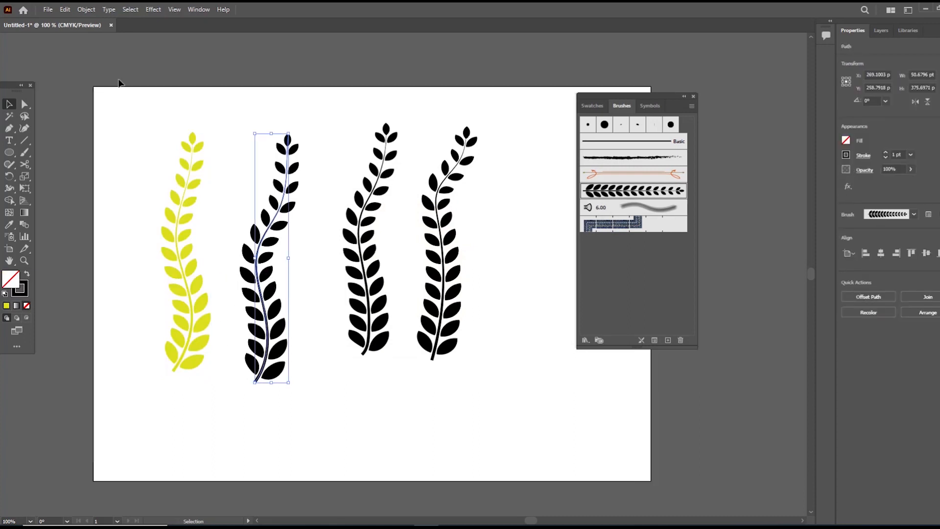
{"action": "left_click", "coordinate": [86, 10]}
{"action": "left_click", "coordinate": [111, 139]}
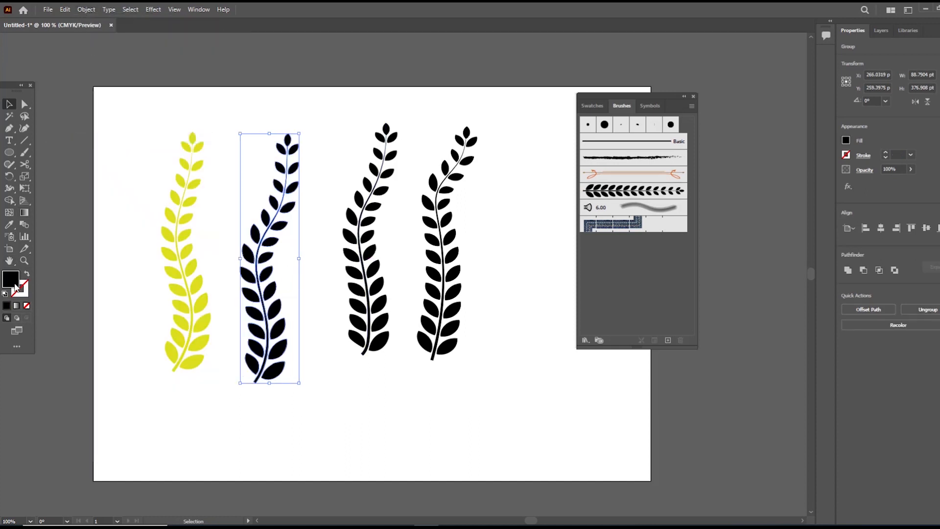
{"action": "left_click", "coordinate": [492, 259]}
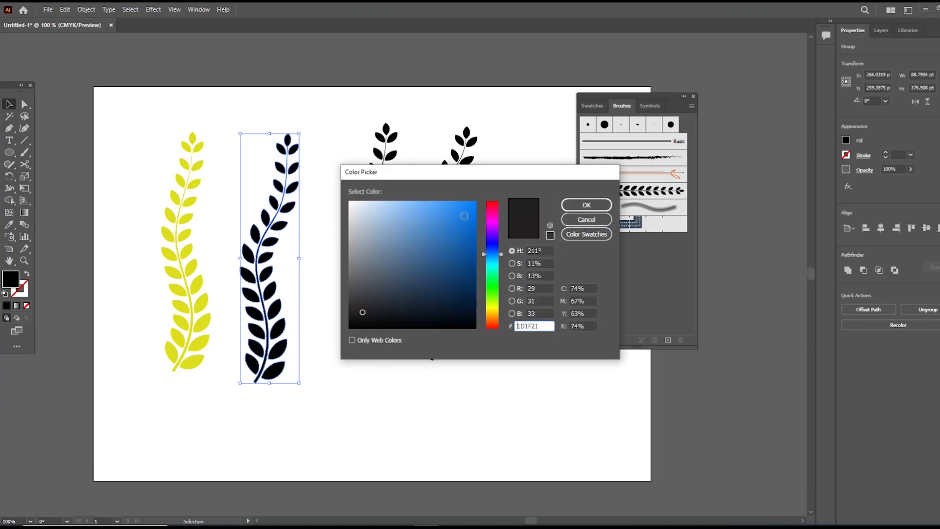
{"action": "left_click", "coordinate": [463, 213]}
{"action": "left_click", "coordinate": [586, 205]}
{"action": "left_click", "coordinate": [354, 403]}
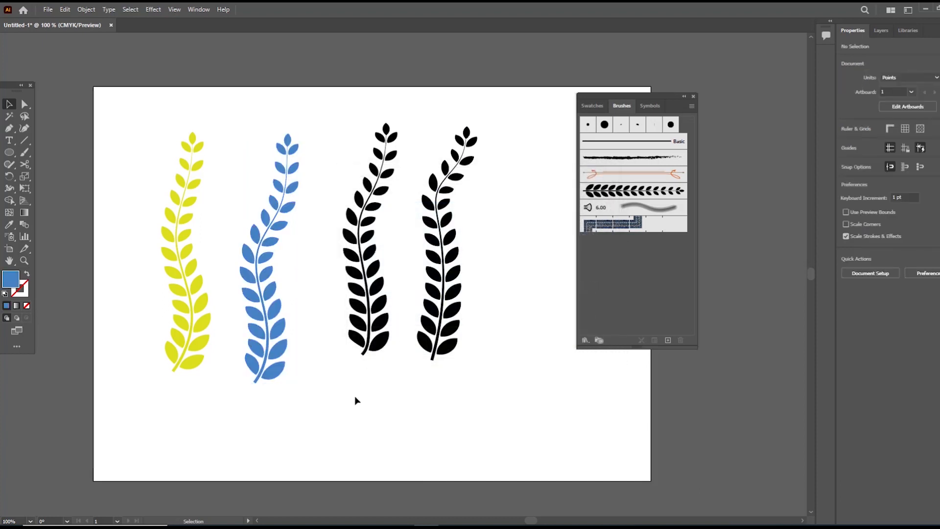
- Expand the appearance of the two remaining black branches together
{"action": "left_click_drag", "start_coordinate": [481, 259], "coordinate": [334, 312]}
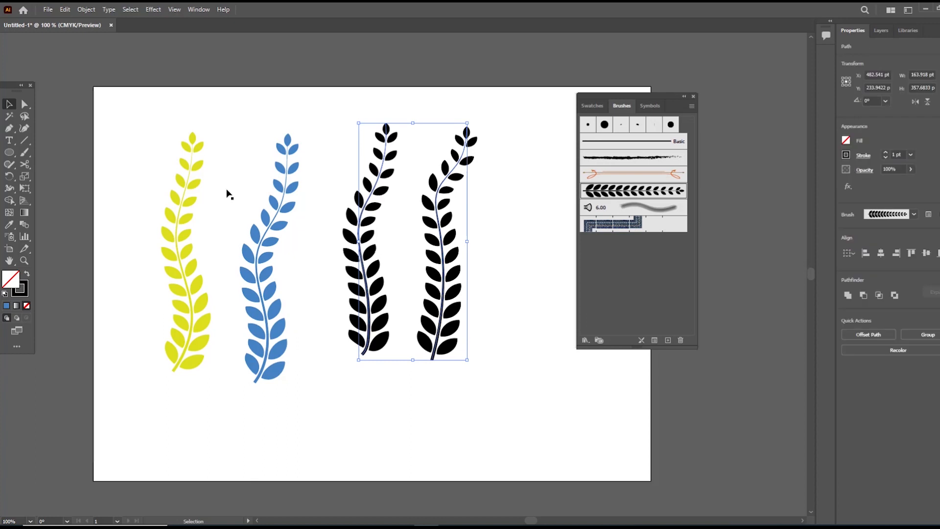
{"action": "left_click", "coordinate": [86, 9]}
{"action": "left_click", "coordinate": [117, 138]}
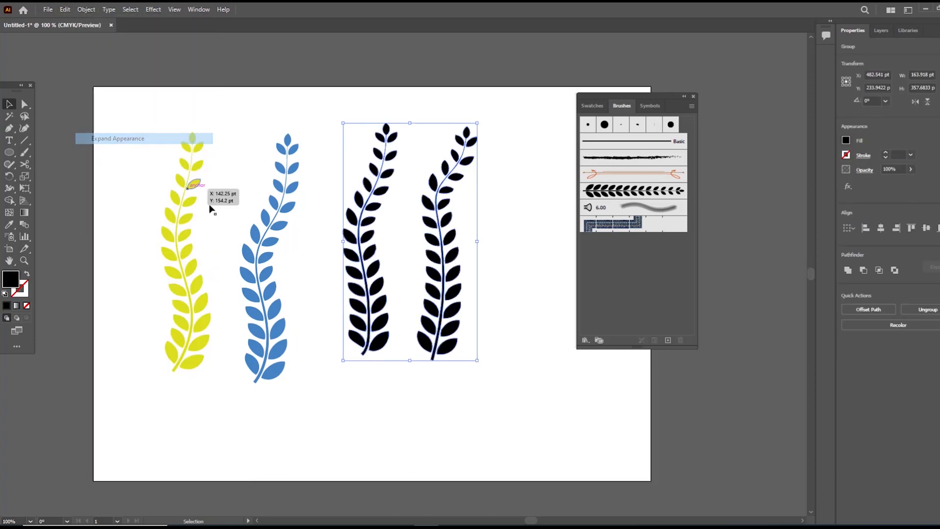
{"action": "left_click", "coordinate": [315, 390]}
- Fill the third branch from the left with orange-red
{"action": "left_click", "coordinate": [378, 315]}
{"action": "double_click", "coordinate": [10, 282]}
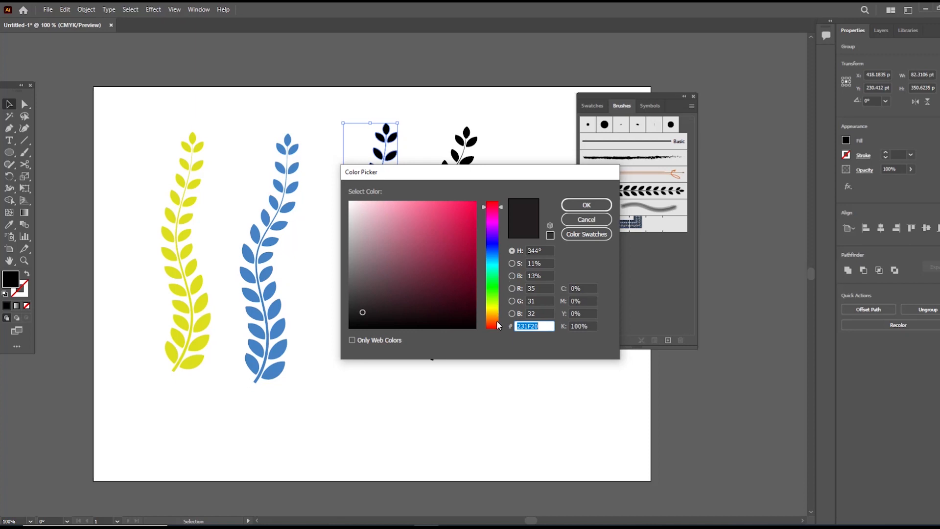
{"action": "left_click", "coordinate": [497, 321]}
{"action": "left_click", "coordinate": [471, 209]}
{"action": "left_click", "coordinate": [586, 204]}
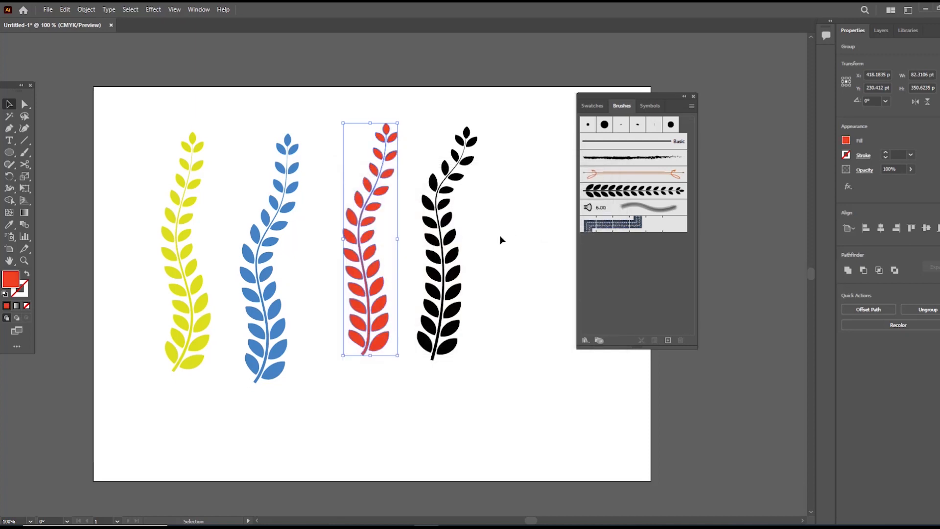
{"action": "left_click", "coordinate": [499, 236]}
- Fill the rightmost branch with green #17AF5F
{"action": "left_click", "coordinate": [455, 218]}
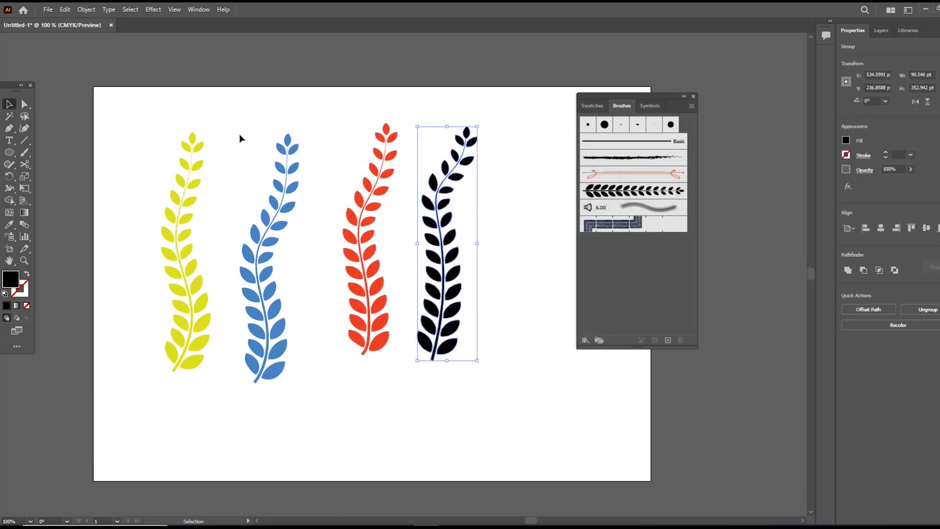
{"action": "left_click", "coordinate": [86, 9]}
{"action": "left_click", "coordinate": [226, 151]}
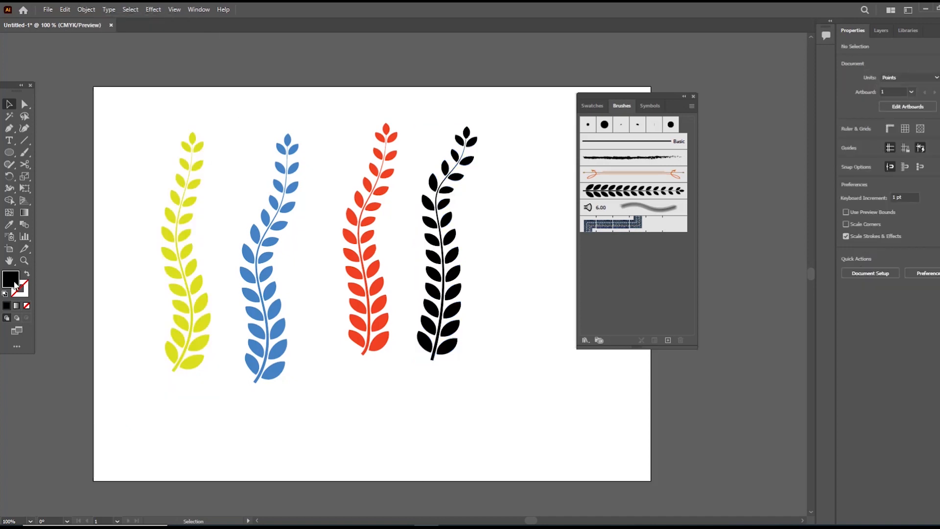
{"action": "left_click", "coordinate": [435, 255]}
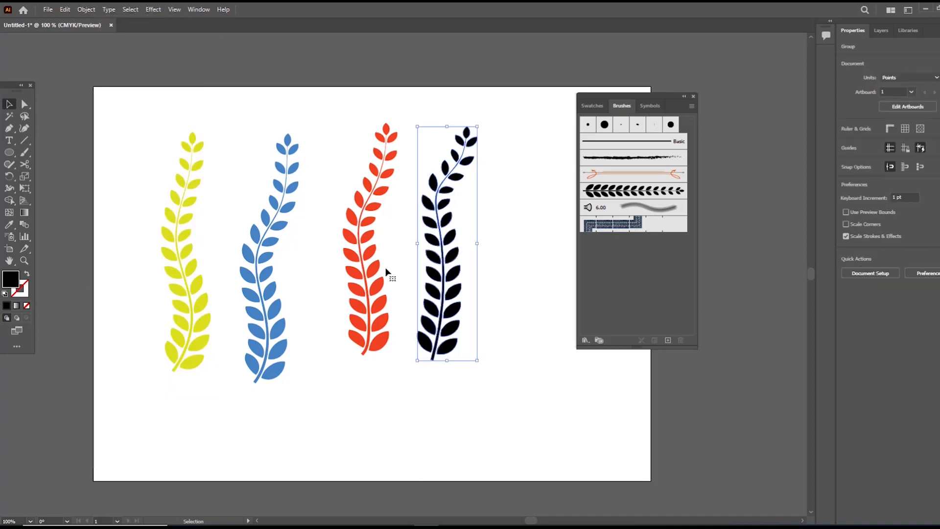
{"action": "double_click", "coordinate": [13, 281]}
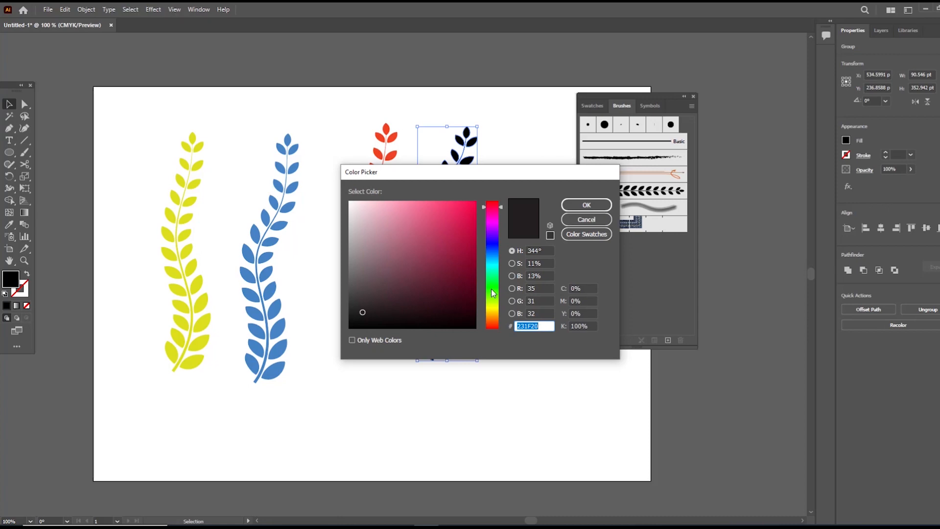
{"action": "left_click", "coordinate": [495, 294]}
{"action": "left_click_drag", "start_coordinate": [495, 293], "coordinate": [495, 278]}
{"action": "left_click", "coordinate": [458, 238]}
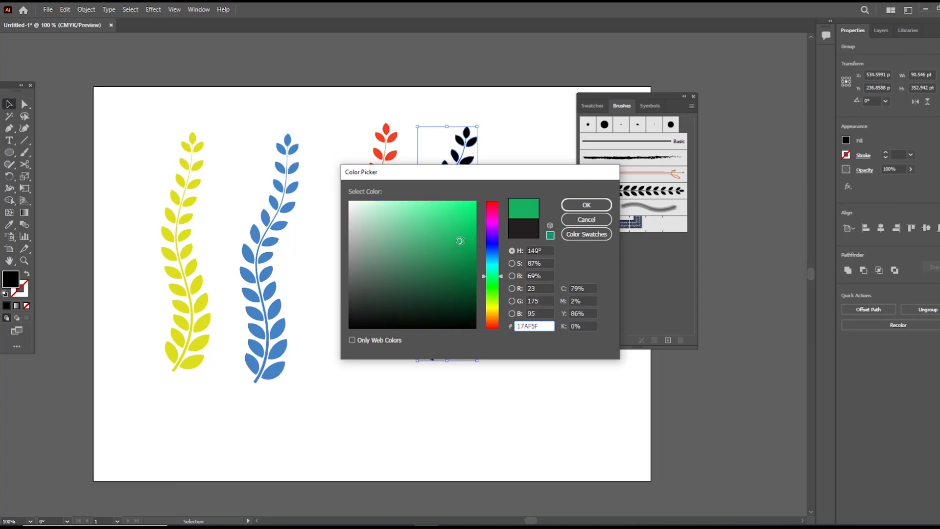
{"action": "left_click", "coordinate": [596, 209]}
{"action": "left_click", "coordinate": [494, 322]}
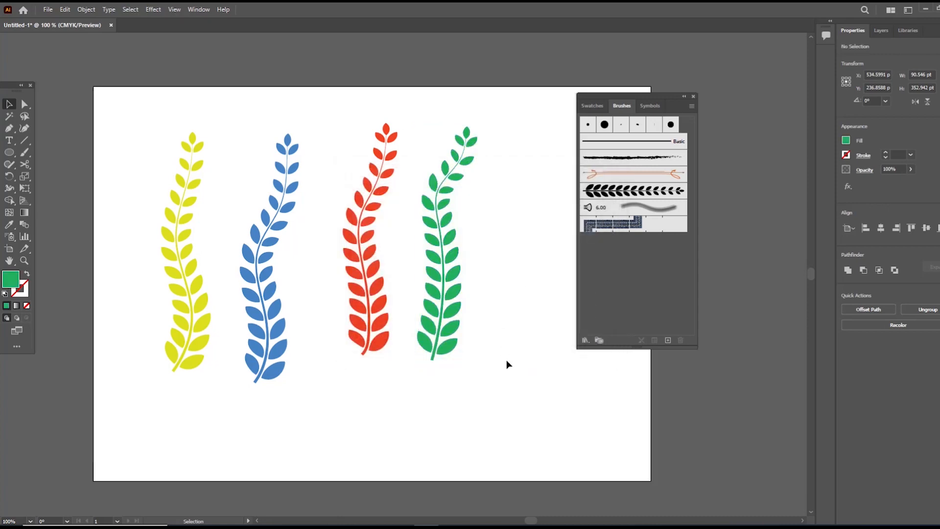
- Move all four coloured branches together off the artboard into the empty area beyond its right edge
{"action": "left_click", "coordinate": [377, 309]}
{"action": "left_click_drag", "start_coordinate": [487, 229], "coordinate": [140, 319]}
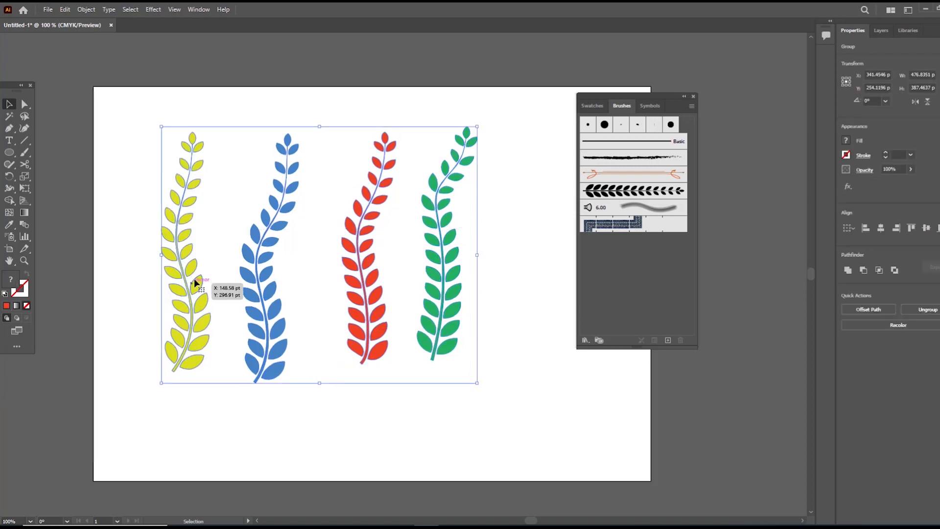
{"action": "left_click_drag", "start_coordinate": [188, 252], "coordinate": [688, 383]}
{"action": "left_click", "coordinate": [424, 386]}
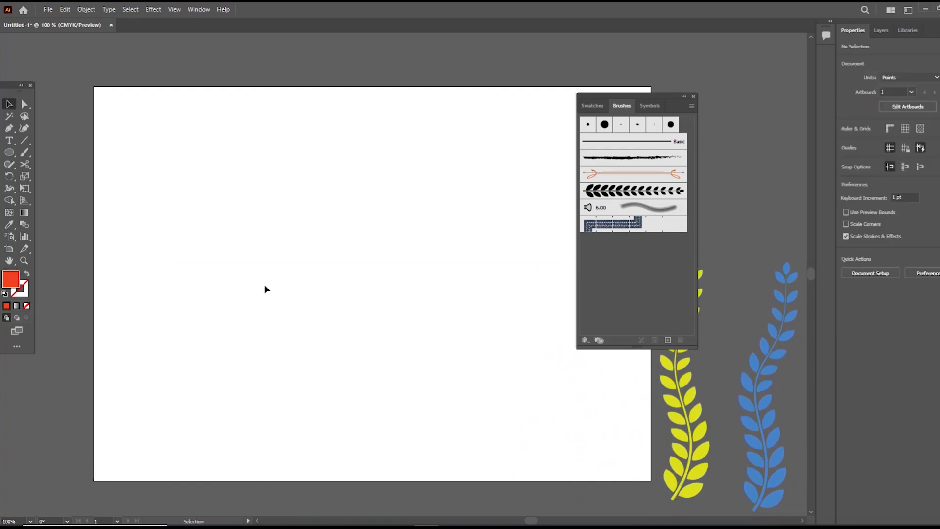
- Draw a circle about 332 pt in diameter on the empty artboard and swap its fill and stroke for a red outline without fill
{"action": "left_click_drag", "start_coordinate": [4, 156], "coordinate": [41, 175]}
{"action": "left_click_drag", "start_coordinate": [173, 172], "coordinate": [393, 391]}
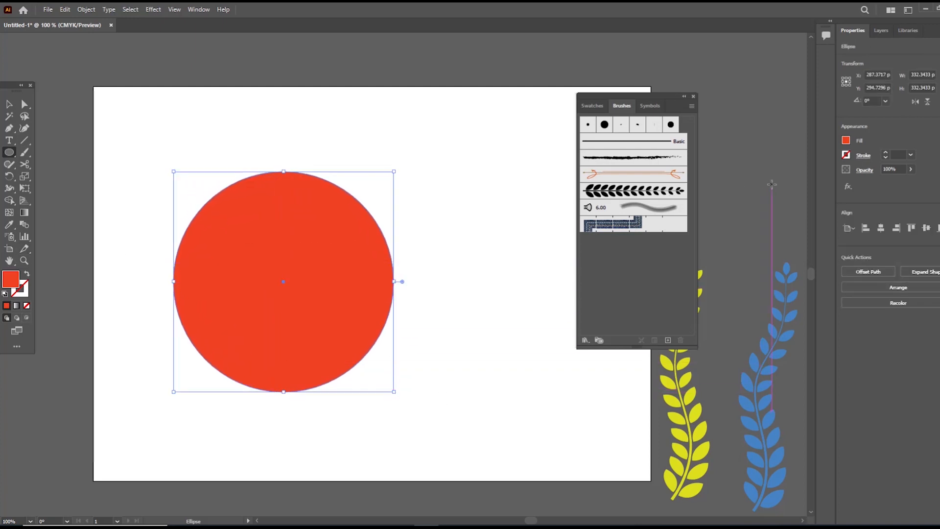
{"action": "left_click", "coordinate": [846, 141]}
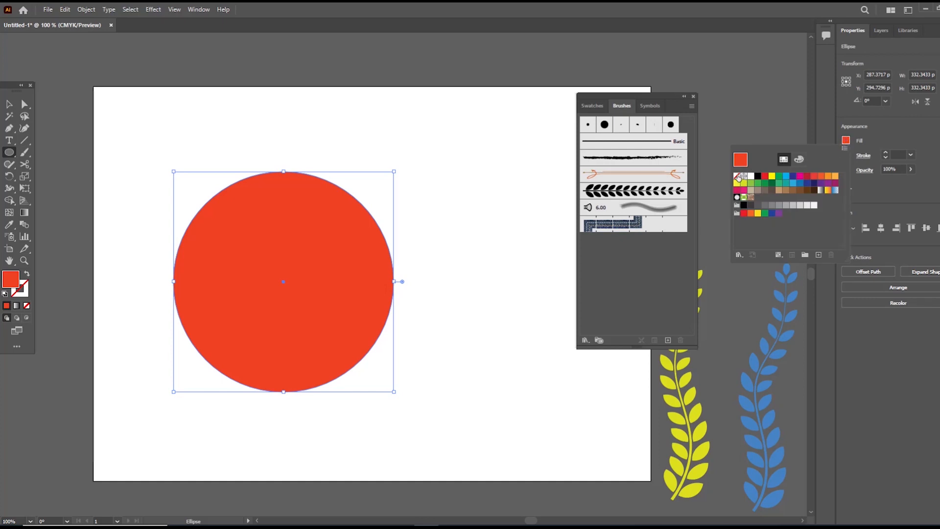
{"action": "left_click", "coordinate": [26, 274]}
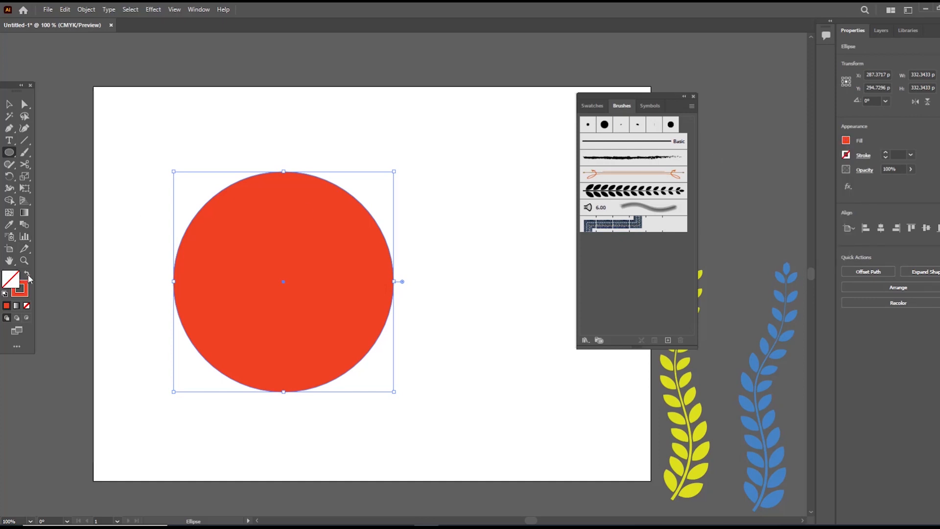
{"action": "left_click", "coordinate": [10, 105]}
{"action": "left_click", "coordinate": [119, 179]}
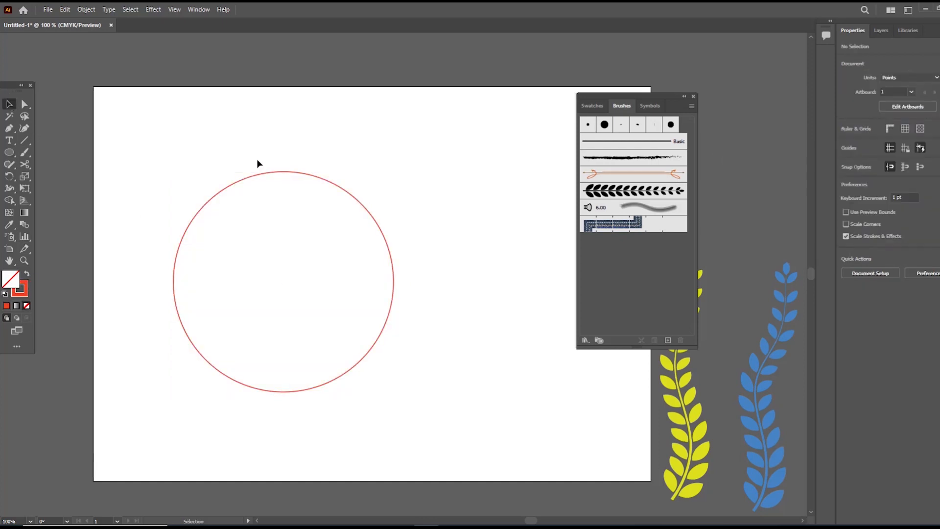
- Try the leaf-branch art brush on the full circle and undo it
{"action": "left_click", "coordinate": [260, 173]}
{"action": "left_click", "coordinate": [271, 277]}
{"action": "left_click", "coordinate": [272, 172]}
{"action": "left_click", "coordinate": [609, 191]}
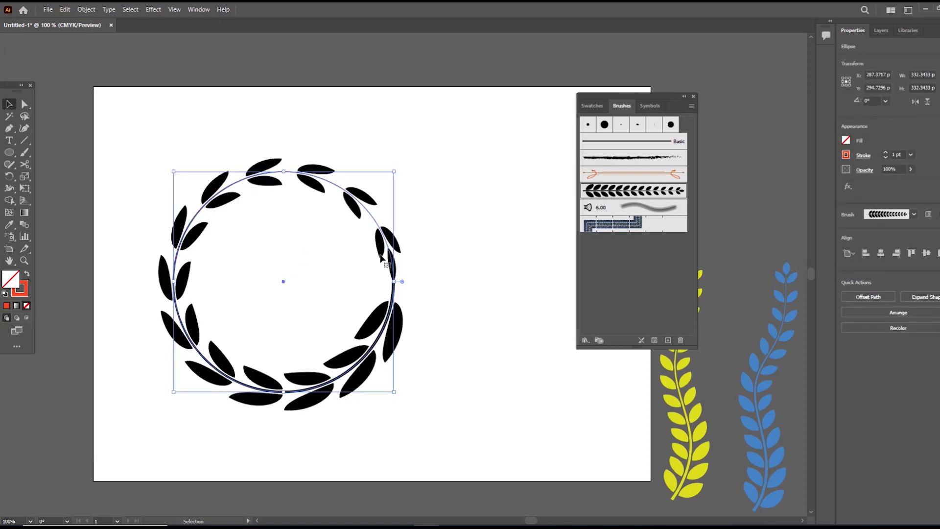
{"action": "key", "text": "ctrl+z"}
{"action": "left_click", "coordinate": [385, 229]}
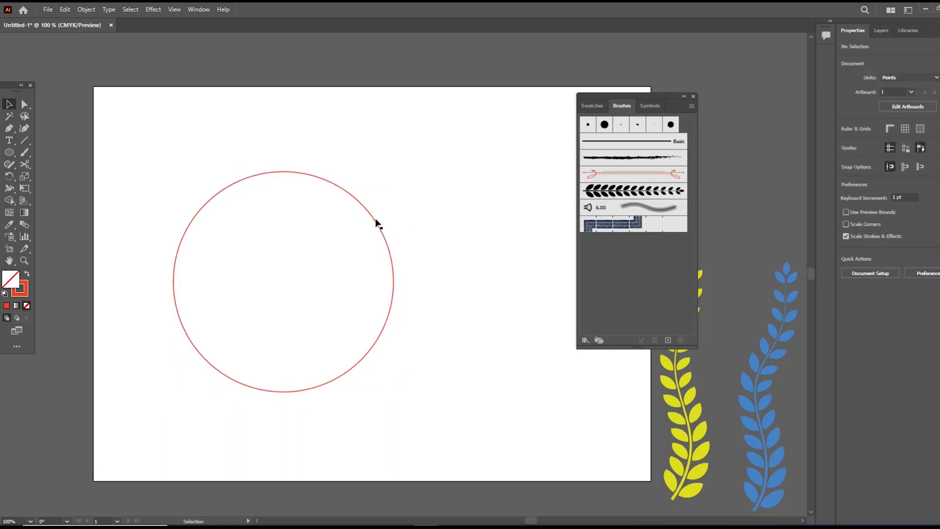
- Delete the circle's right anchor point so that only the left half of the outline is left
{"action": "left_click", "coordinate": [25, 104]}
{"action": "left_click", "coordinate": [63, 104]}
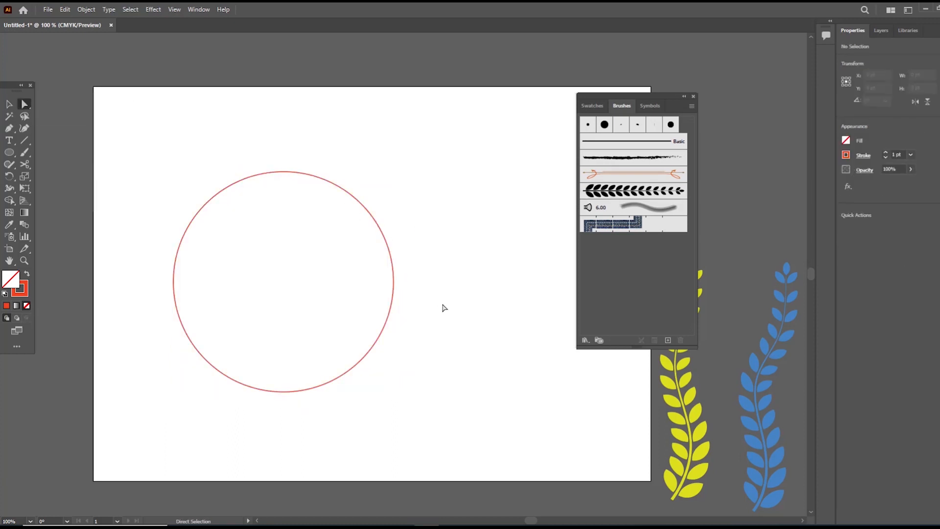
{"action": "left_click", "coordinate": [394, 283]}
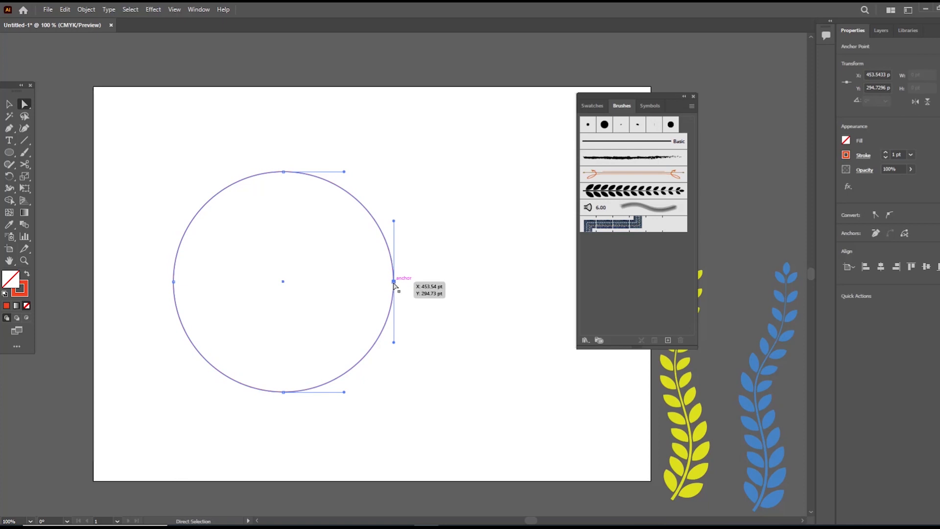
{"action": "key", "text": "Delete"}
{"action": "left_click", "coordinate": [9, 104]}
{"action": "left_click", "coordinate": [145, 153]}
- Apply the leaf-branch art brush to the half-circle path
{"action": "left_click_drag", "start_coordinate": [210, 158], "coordinate": [247, 206]}
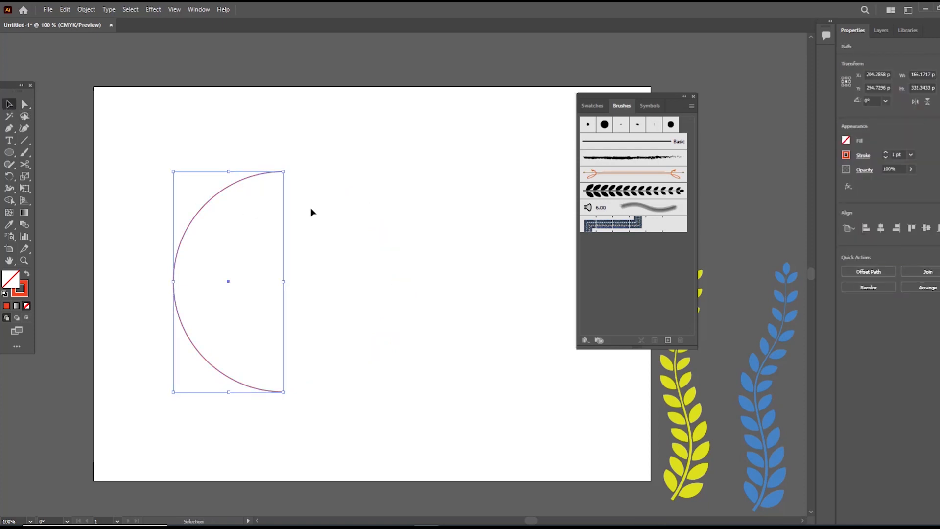
{"action": "left_click", "coordinate": [632, 191]}
{"action": "left_click", "coordinate": [391, 262]}
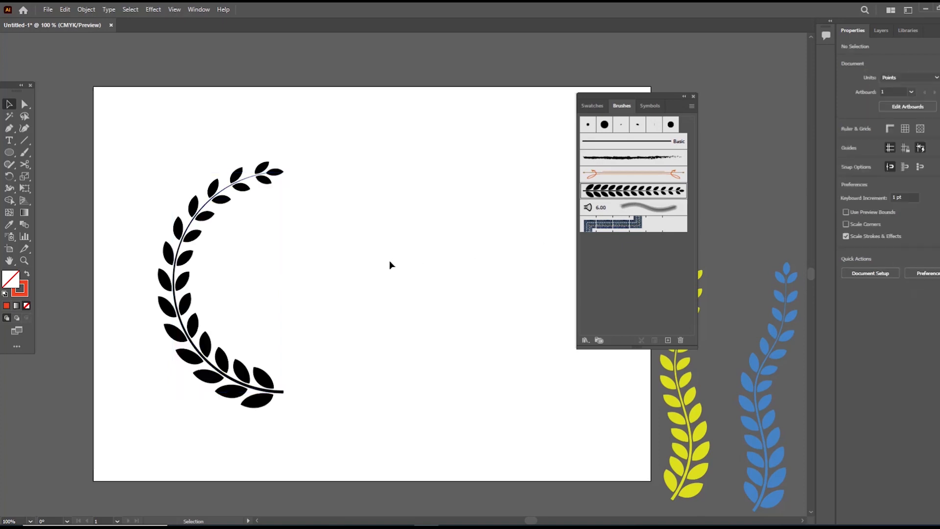
- Reflect a copy of the curved branch across the vertical axis and move it right to face the original as a wreath
{"action": "left_click_drag", "start_coordinate": [203, 215], "coordinate": [189, 196]}
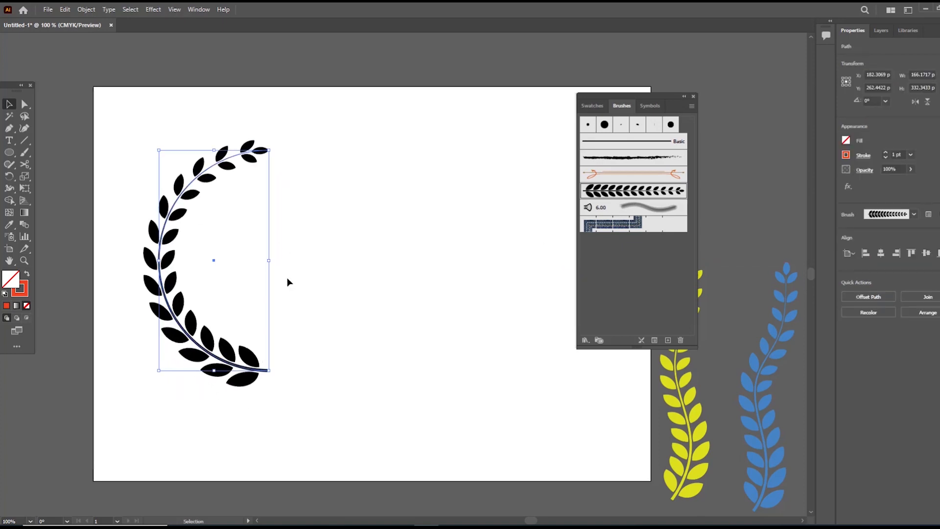
{"action": "right_click", "coordinate": [188, 195]}
{"action": "mouse_move", "coordinate": [243, 366]}
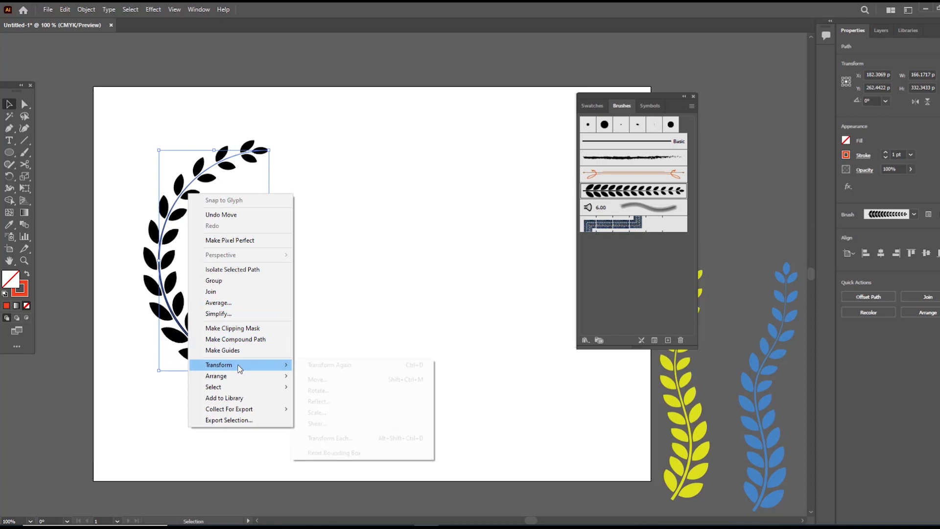
{"action": "left_click", "coordinate": [319, 402]}
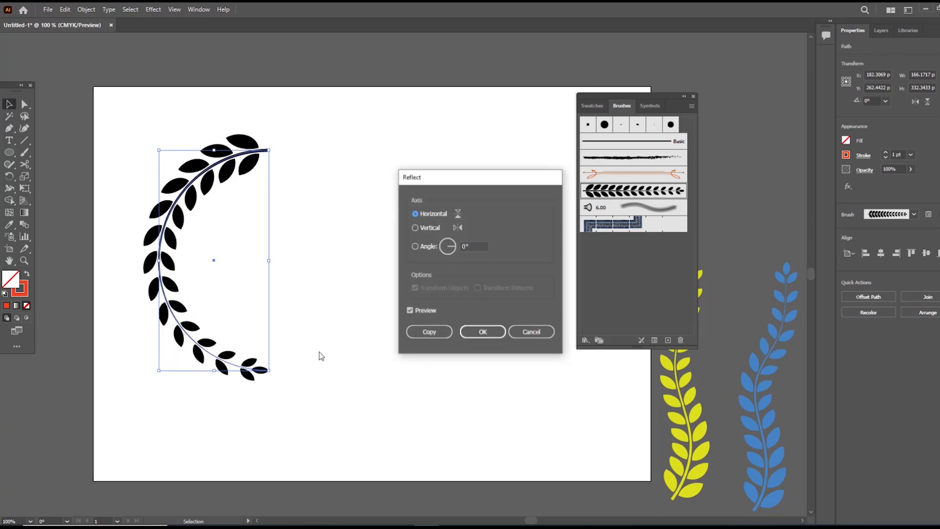
{"action": "left_click", "coordinate": [437, 227]}
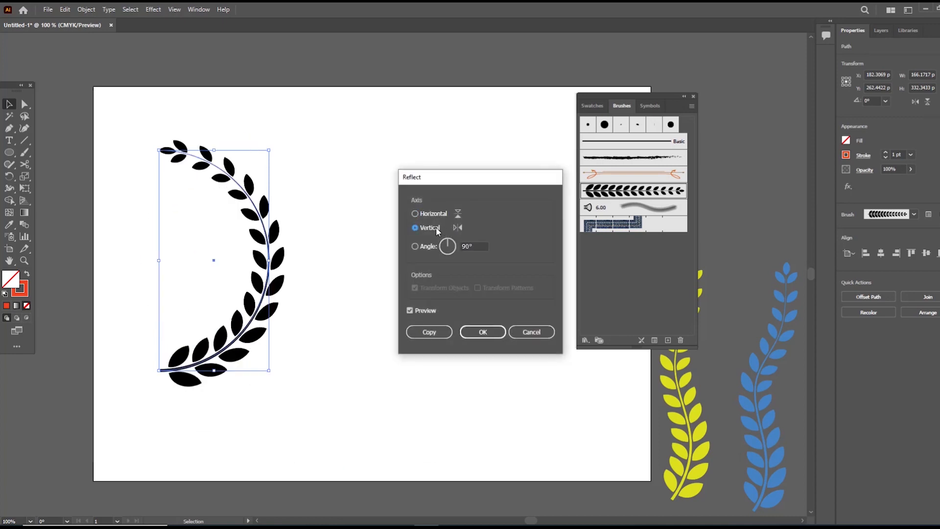
{"action": "left_click", "coordinate": [430, 332]}
{"action": "left_click_drag", "start_coordinate": [282, 261], "coordinate": [419, 260]}
{"action": "left_click", "coordinate": [477, 321]}
- Expand the appearance of both curved branches of the wreath
{"action": "left_click_drag", "start_coordinate": [414, 149], "coordinate": [232, 180]}
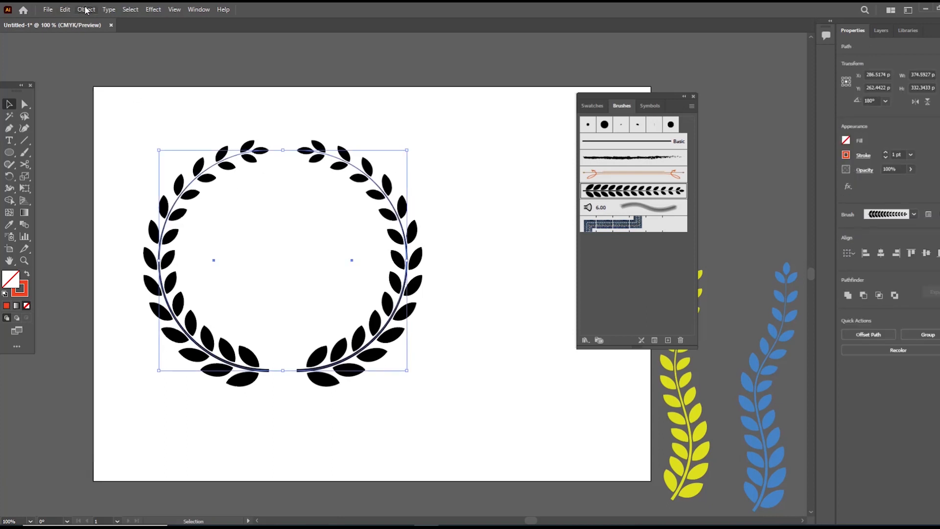
{"action": "left_click", "coordinate": [86, 9]}
{"action": "left_click", "coordinate": [122, 142]}
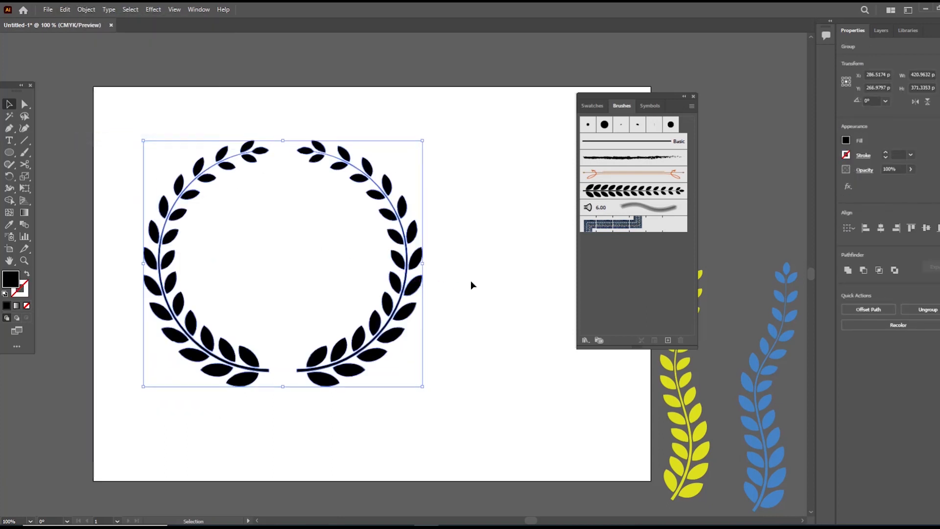
{"action": "left_click", "coordinate": [457, 286]}
- Fill the right branch with a linear gradient and set the gradient's left stop to orange
{"action": "left_click", "coordinate": [417, 255]}
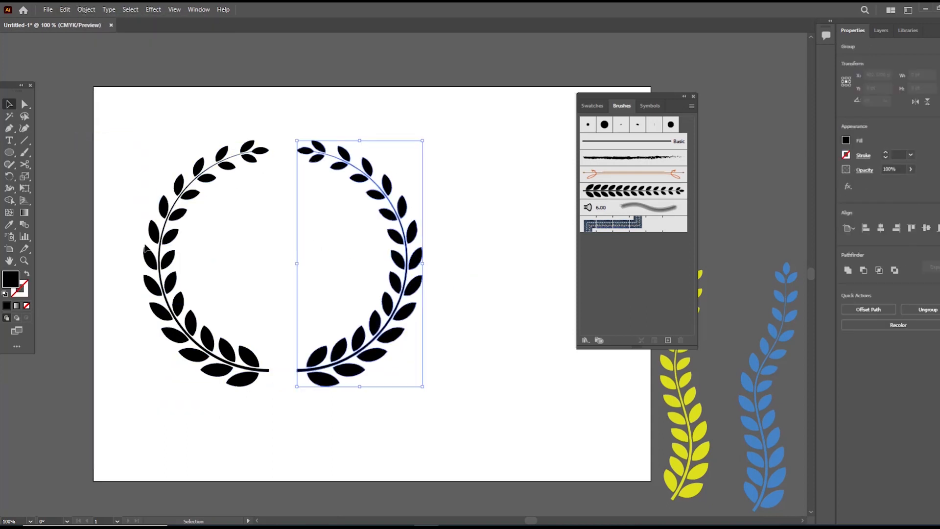
{"action": "left_click", "coordinate": [16, 306]}
{"action": "left_click_drag", "start_coordinate": [410, 300], "coordinate": [502, 258]}
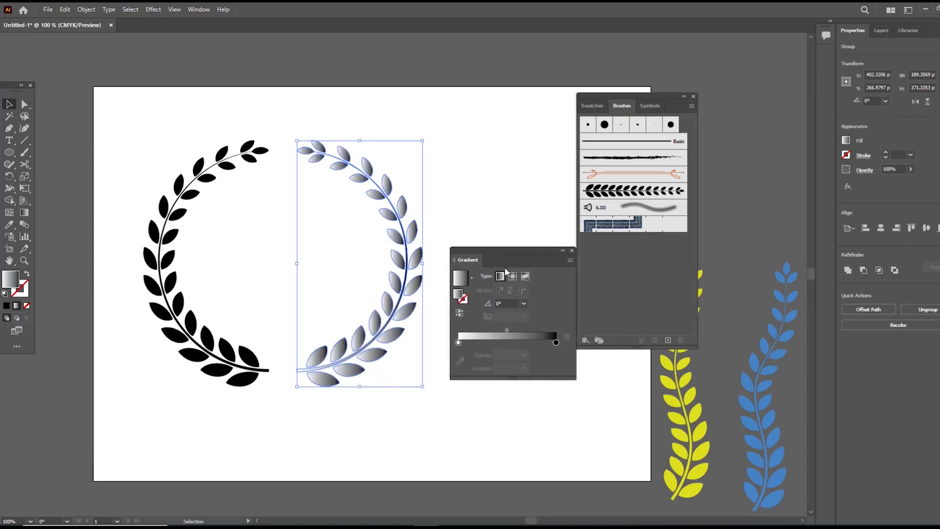
{"action": "double_click", "coordinate": [458, 342]}
{"action": "left_click", "coordinate": [427, 396]}
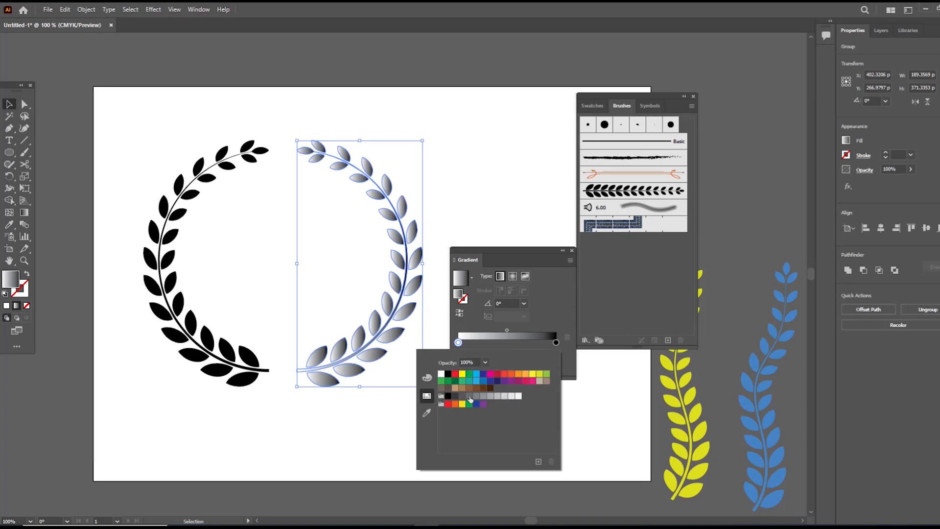
{"action": "left_click", "coordinate": [520, 375]}
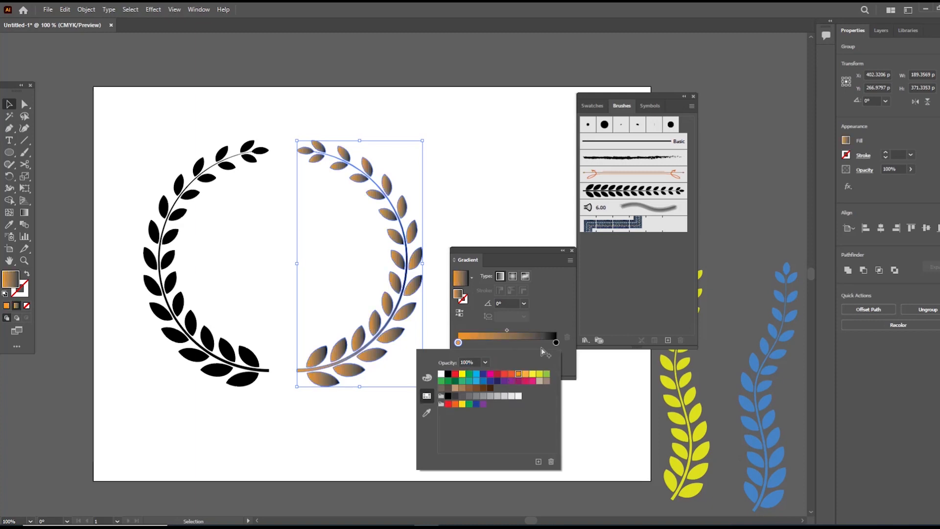
- Set the gradient's right stop on the right branch to the yellow swatch C=5 M=0 Y=90 K=0, comparing it with orange tones
{"action": "double_click", "coordinate": [556, 342]}
{"action": "left_click", "coordinate": [534, 375]}
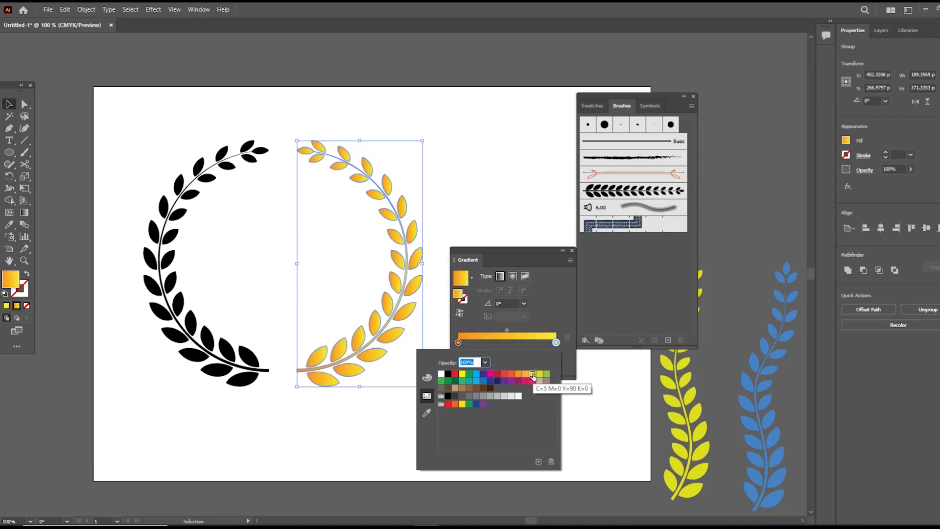
{"action": "left_click", "coordinate": [527, 374]}
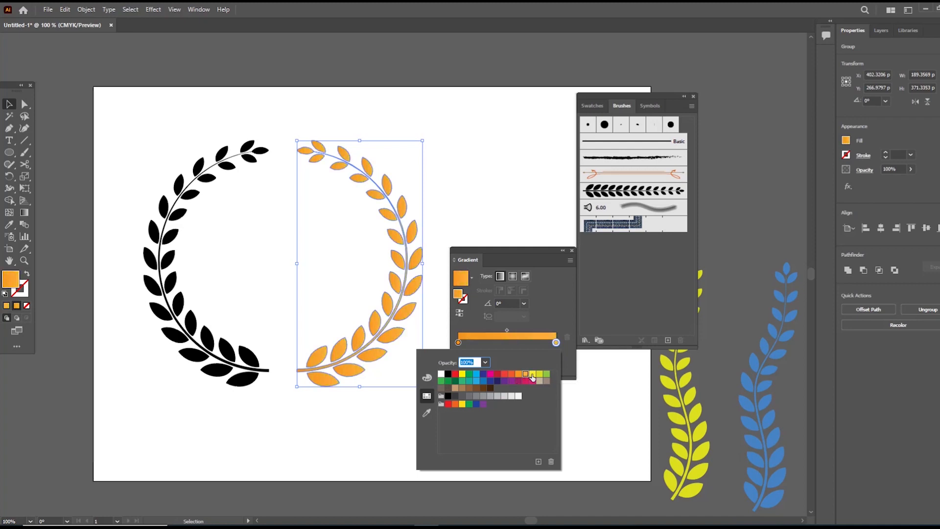
{"action": "left_click", "coordinate": [511, 375]}
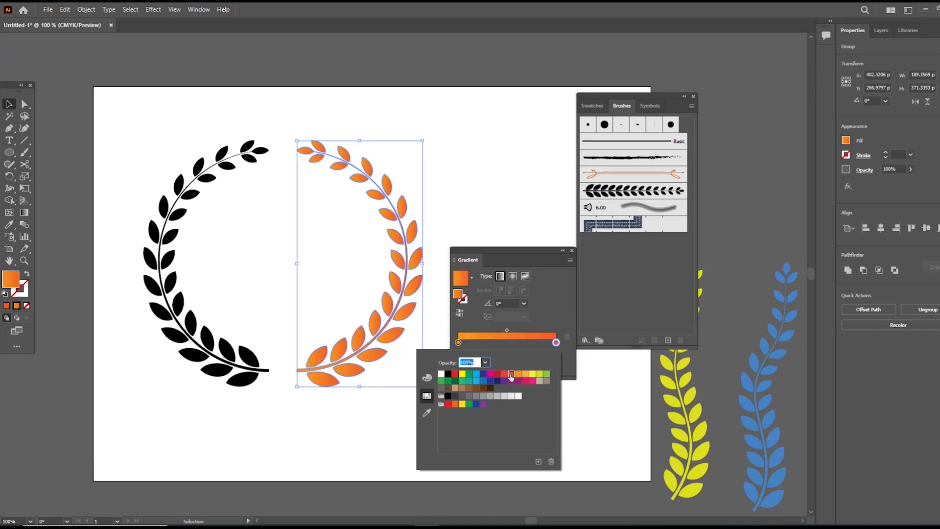
{"action": "left_click", "coordinate": [527, 375]}
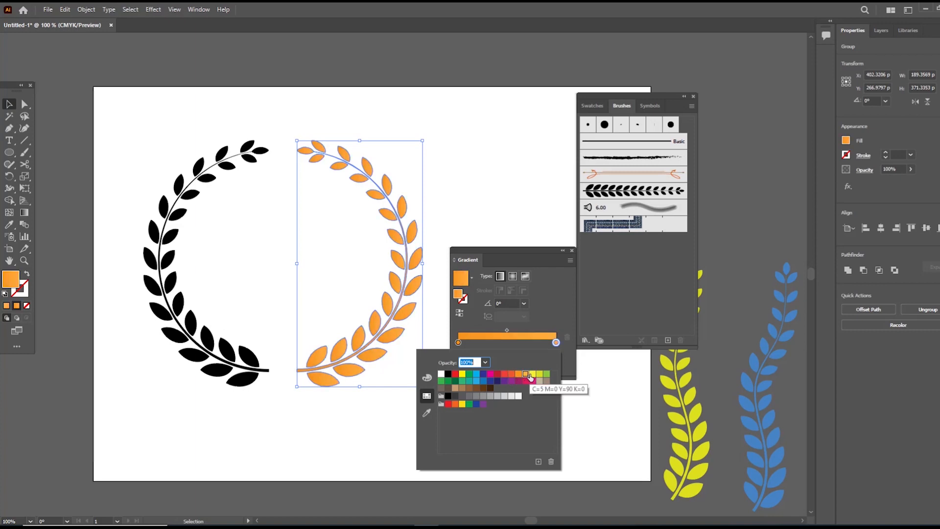
{"action": "left_click", "coordinate": [533, 375]}
{"action": "left_click", "coordinate": [363, 426]}
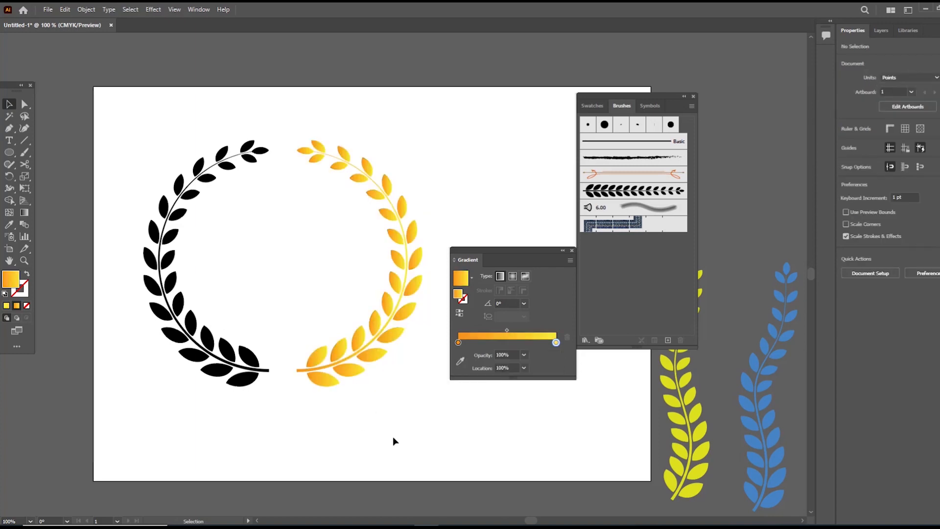
- Fill the left branch of the wreath with the same orange-to-yellow gradient and close the gradient settings
{"action": "left_click", "coordinate": [208, 375]}
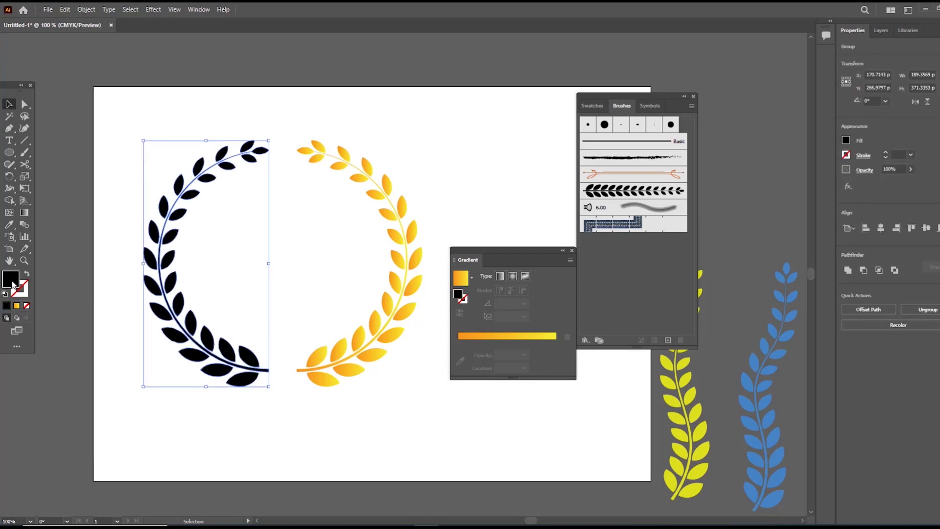
{"action": "left_click", "coordinate": [16, 306]}
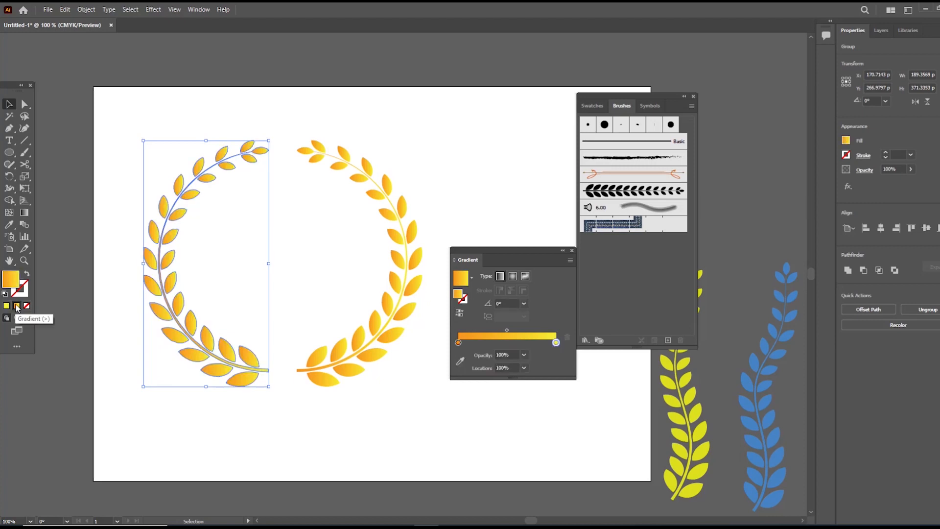
{"action": "left_click", "coordinate": [209, 420]}
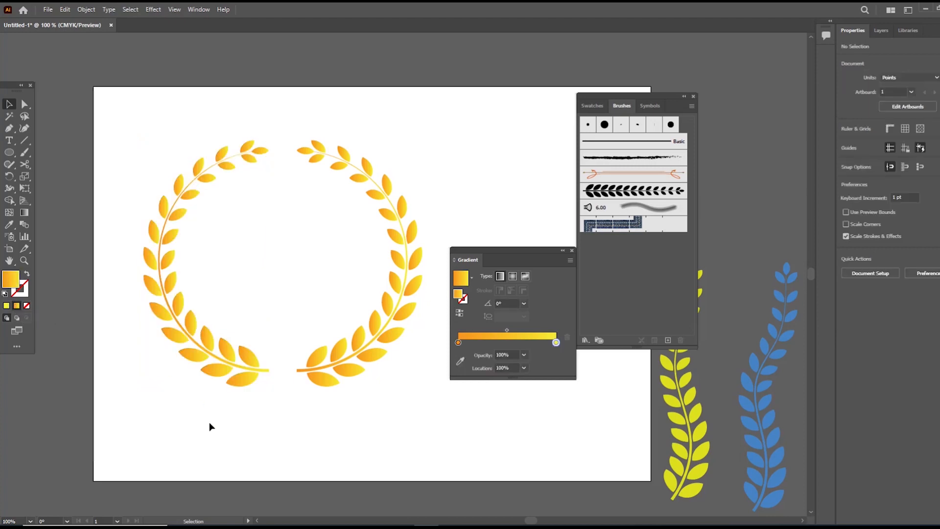
{"action": "left_click", "coordinate": [571, 252]}
- Move both gradient branches together slightly right, closer to the middle of the artboard
{"action": "left_click_drag", "start_coordinate": [436, 131], "coordinate": [164, 221]}
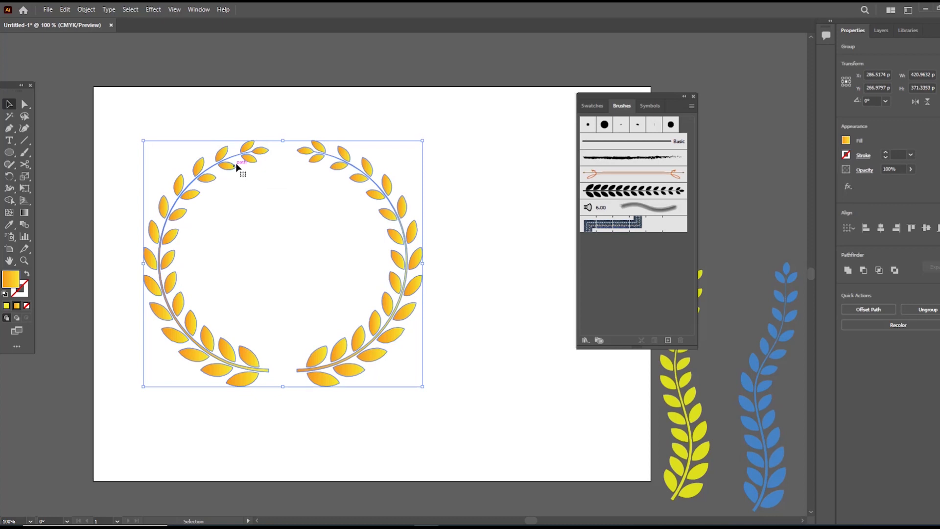
{"action": "left_click_drag", "start_coordinate": [247, 162], "coordinate": [288, 167]}
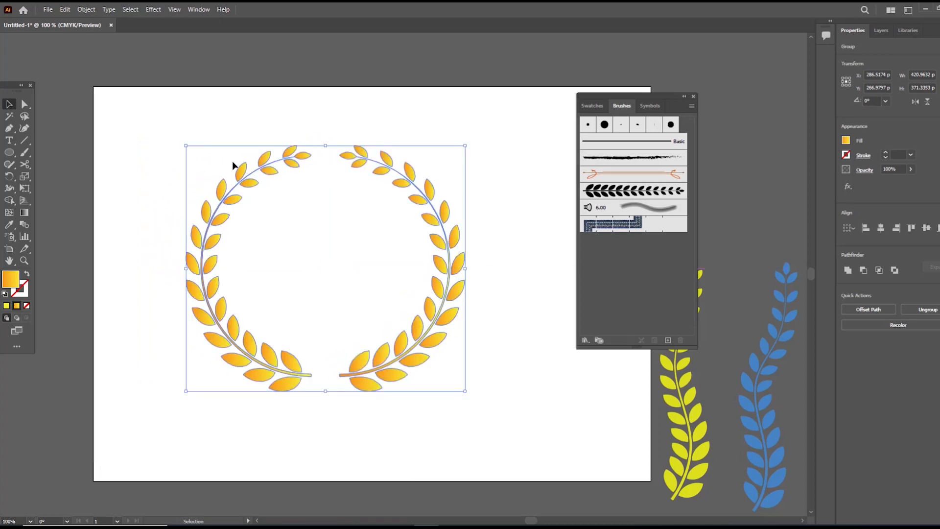
{"action": "left_click", "coordinate": [166, 149]}
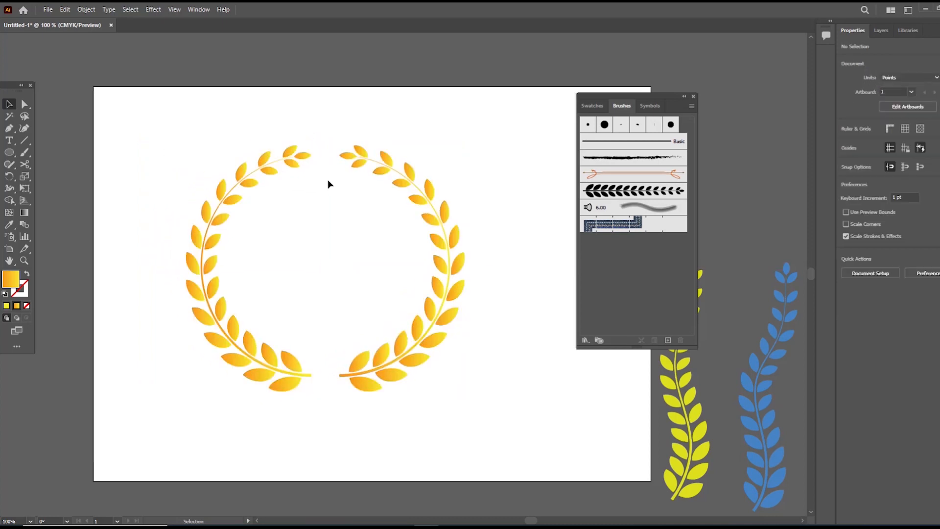
- Put away the brush list and move the whole wreath to the upper-right part of the artboard
{"action": "left_click_drag", "start_coordinate": [616, 101], "coordinate": [674, 51]}
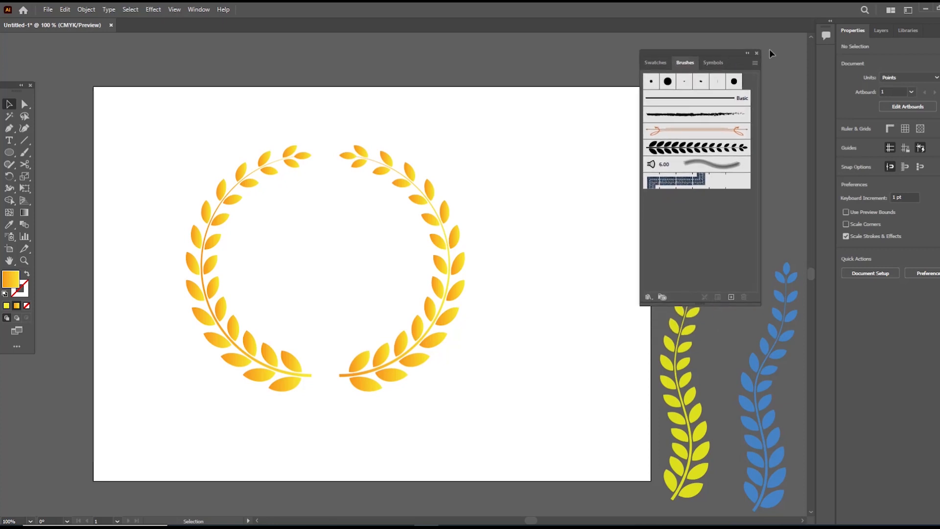
{"action": "left_click", "coordinate": [757, 54]}
{"action": "left_click_drag", "start_coordinate": [463, 143], "coordinate": [275, 208]}
{"action": "left_click_drag", "start_coordinate": [289, 166], "coordinate": [391, 112]}
{"action": "scroll", "coordinate": [667, 410], "scroll_direction": "right", "scroll_amount": 6}
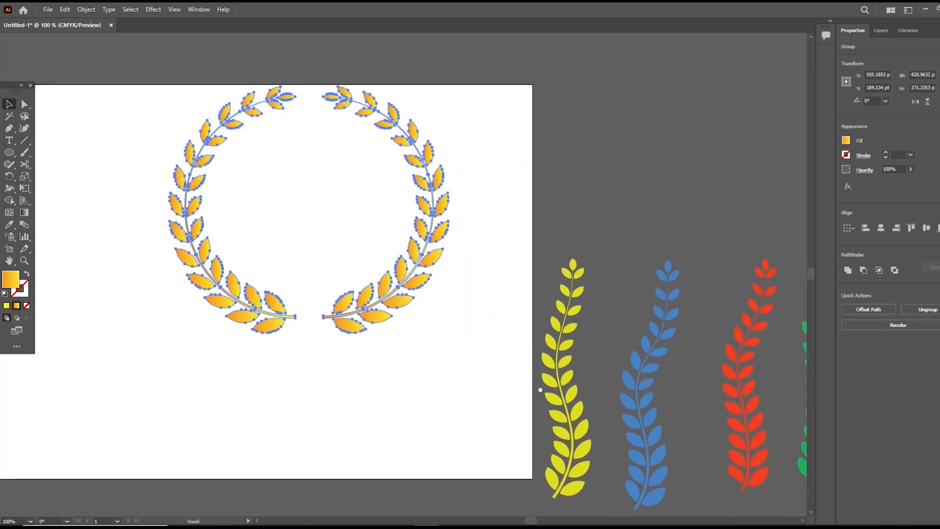
- Move the yellow, blue, red and green branches together up and slightly left, level with the golden wreath
{"action": "left_click_drag", "start_coordinate": [759, 439], "coordinate": [761, 439]}
{"action": "left_click_drag", "start_coordinate": [739, 395], "coordinate": [693, 220]}
{"action": "left_click_drag", "start_coordinate": [496, 298], "coordinate": [578, 335]}
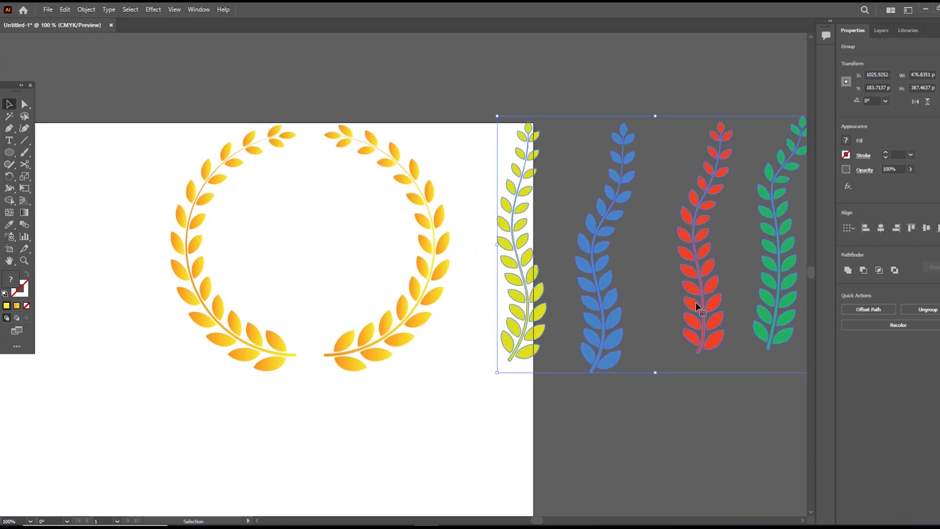
- Select the wreath and the four coloured branches and move them together left and down on the artboard
{"action": "left_click_drag", "start_coordinate": [773, 451], "coordinate": [250, 264]}
{"action": "scroll", "coordinate": [313, 284], "scroll_direction": "left", "scroll_amount": 5}
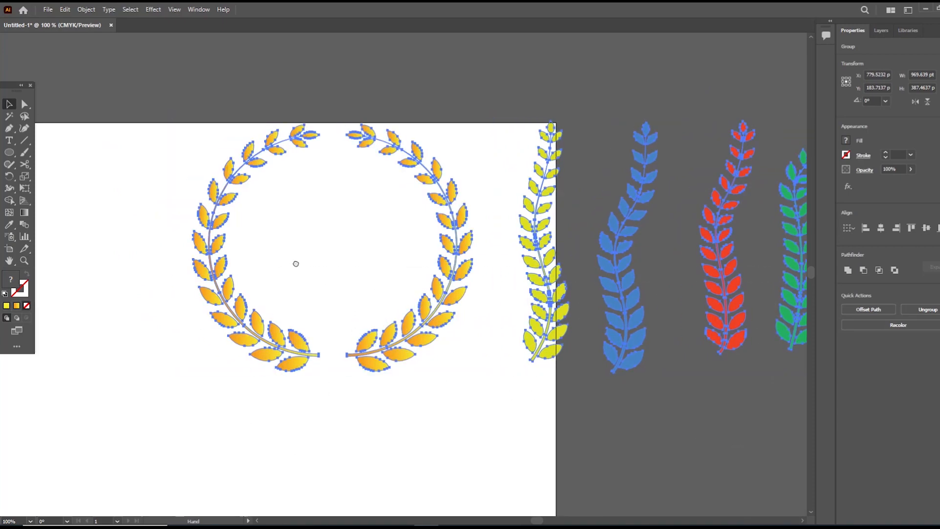
{"action": "left_click_drag", "start_coordinate": [400, 339], "coordinate": [172, 385]}
- Widen the artboard on its left and right sides so it encloses the wreath and all four branches, and deselect the artwork
{"action": "key", "text": "ctrl+0"}
{"action": "key", "text": "shift+o"}
{"action": "left_click_drag", "start_coordinate": [135, 283], "coordinate": [28, 281]}
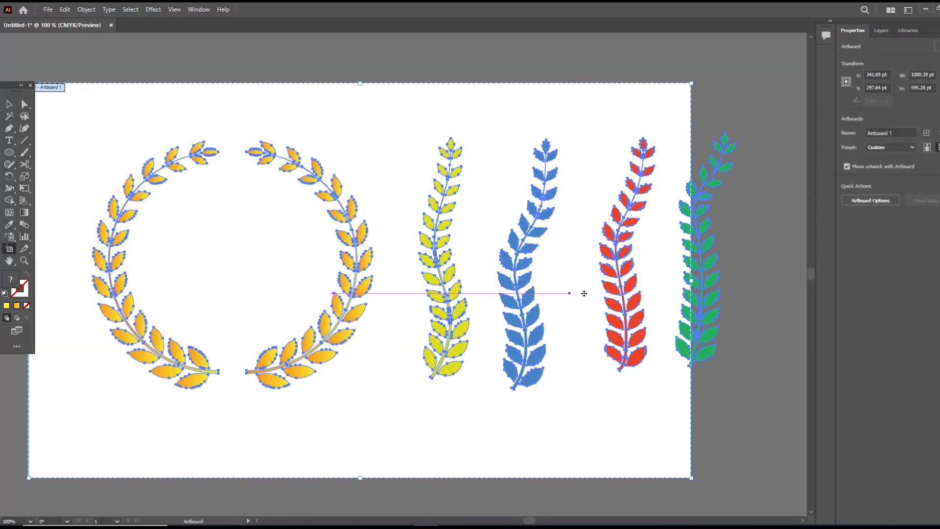
{"action": "left_click_drag", "start_coordinate": [691, 282], "coordinate": [757, 283]}
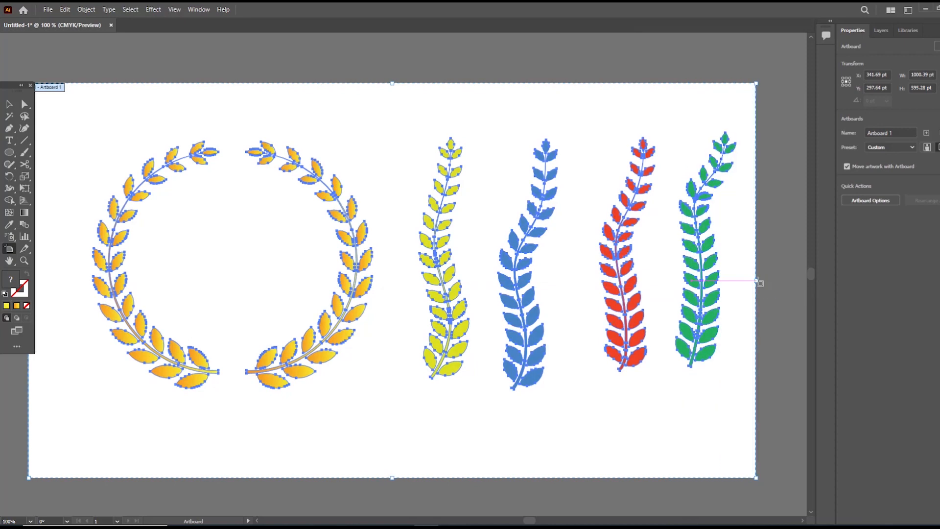
{"action": "left_click", "coordinate": [9, 104]}
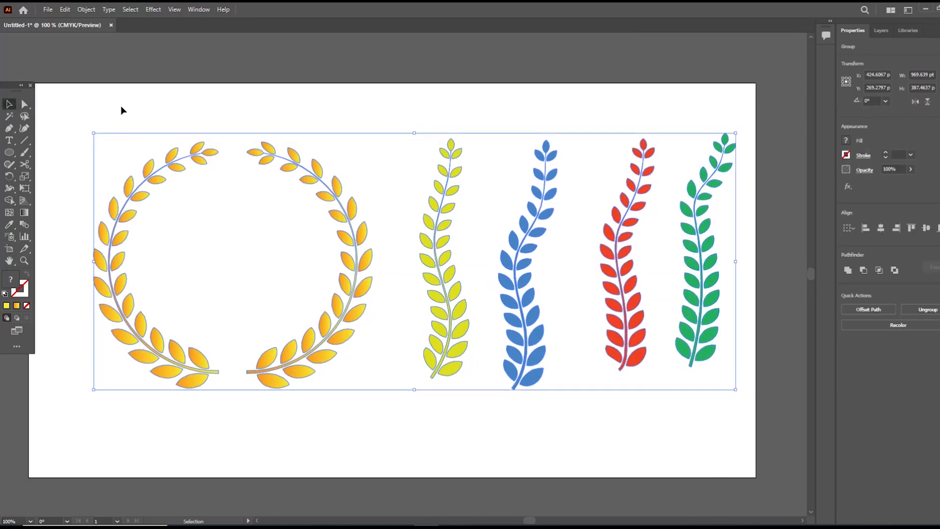
{"action": "left_click", "coordinate": [198, 177]}
{"action": "left_click_drag", "start_coordinate": [234, 196], "coordinate": [258, 195]}
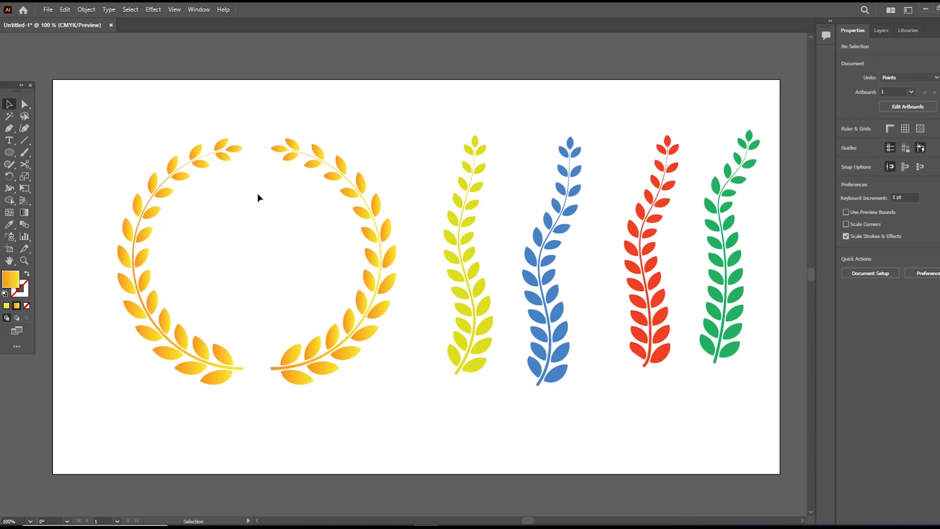